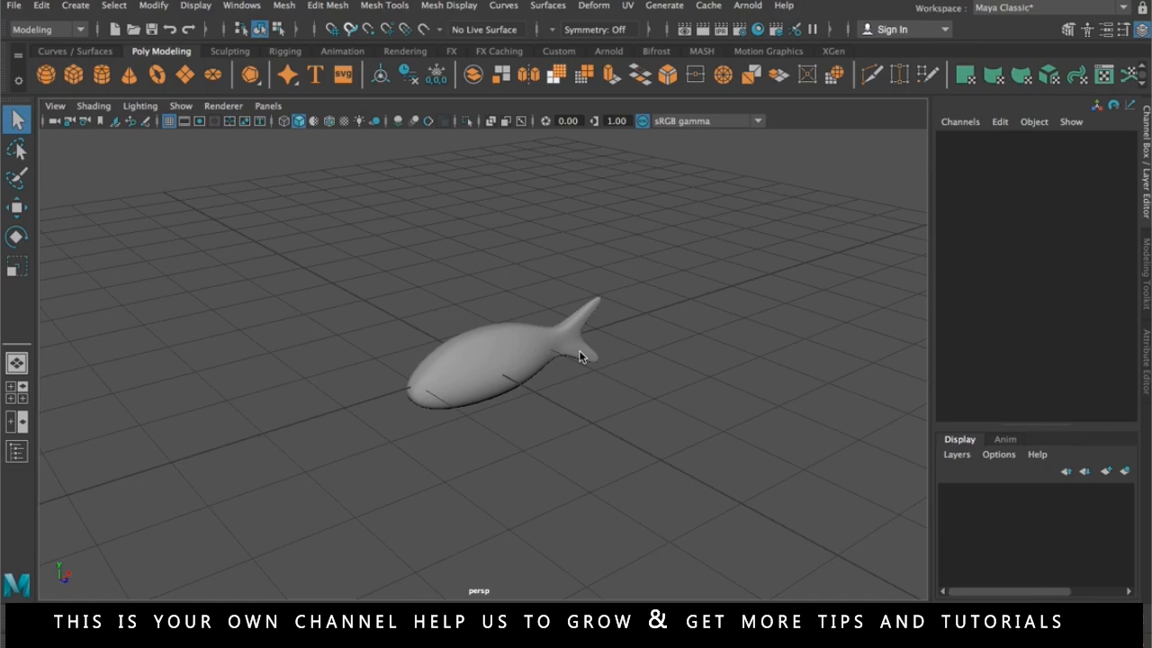
# - Select the fish mesh and display it as the unsmoothed low-poly shape
pyautogui.keyDown('alt'); pyautogui.moveTo(474, 382); pyautogui.dragTo(540, 399); pyautogui.keyUp('alt')
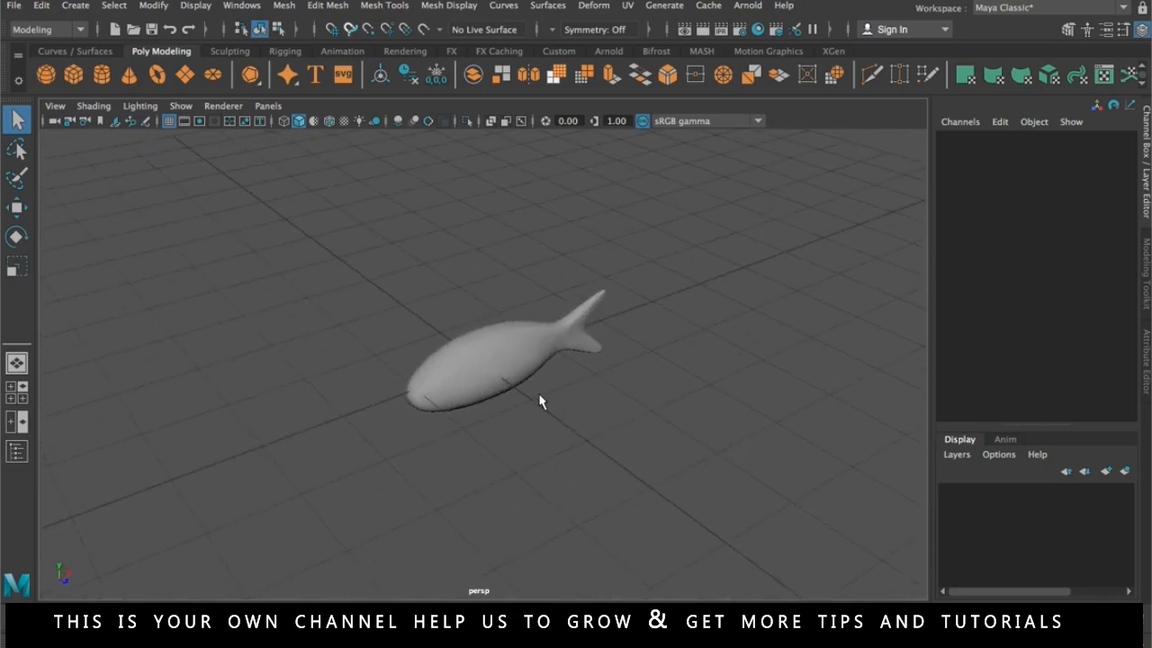
pyautogui.moveTo(591, 447)
pyautogui.keyDown('alt'); pyautogui.mouseDown()
pyautogui.moveTo(588, 417)
pyautogui.moveTo(564, 450)
pyautogui.moveTo(587, 433)
pyautogui.mouseUp(); pyautogui.keyUp('alt')
pyautogui.click(463, 378)
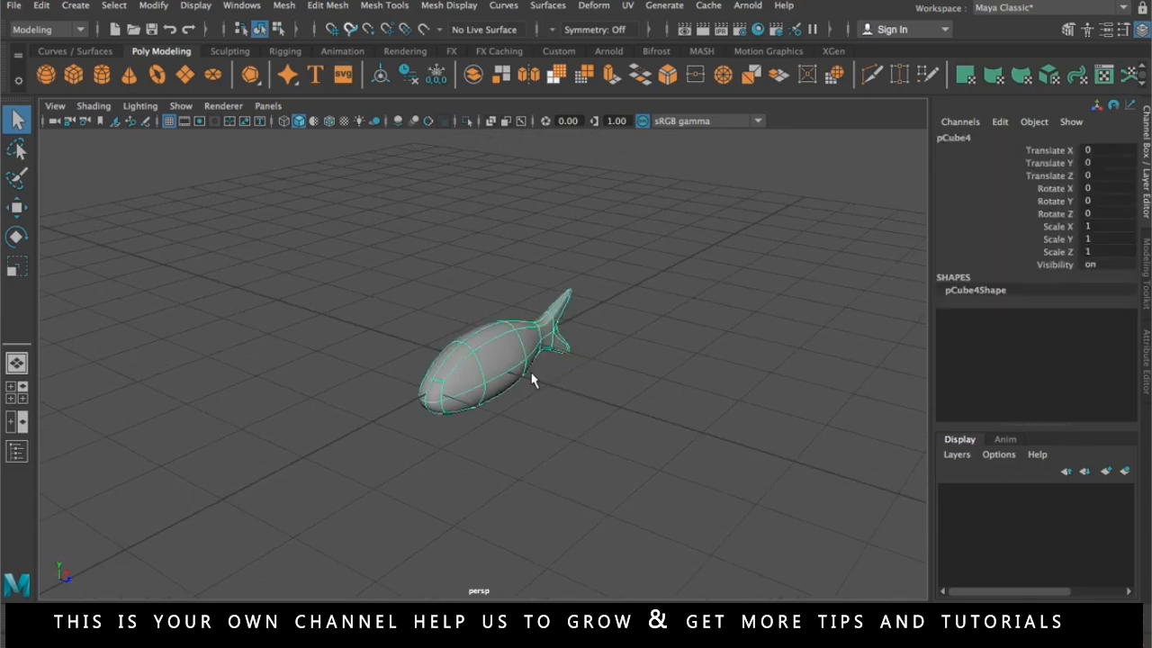
pyautogui.press('1')
pyautogui.keyDown('alt'); pyautogui.moveTo(599, 457); pyautogui.dragTo(543, 444); pyautogui.keyUp('alt')
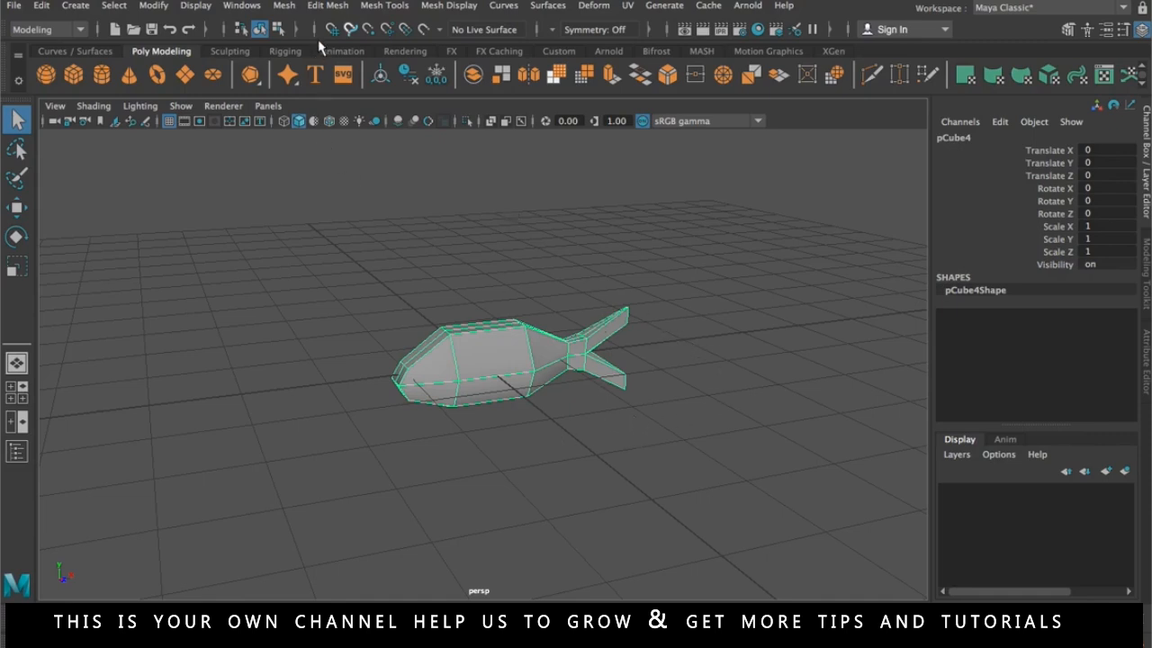
# - Smooth the fish mesh with exponential divisions at division level 2 and the OpenSubdiv Catmull-Clark subdivision type
pyautogui.click(284, 7)
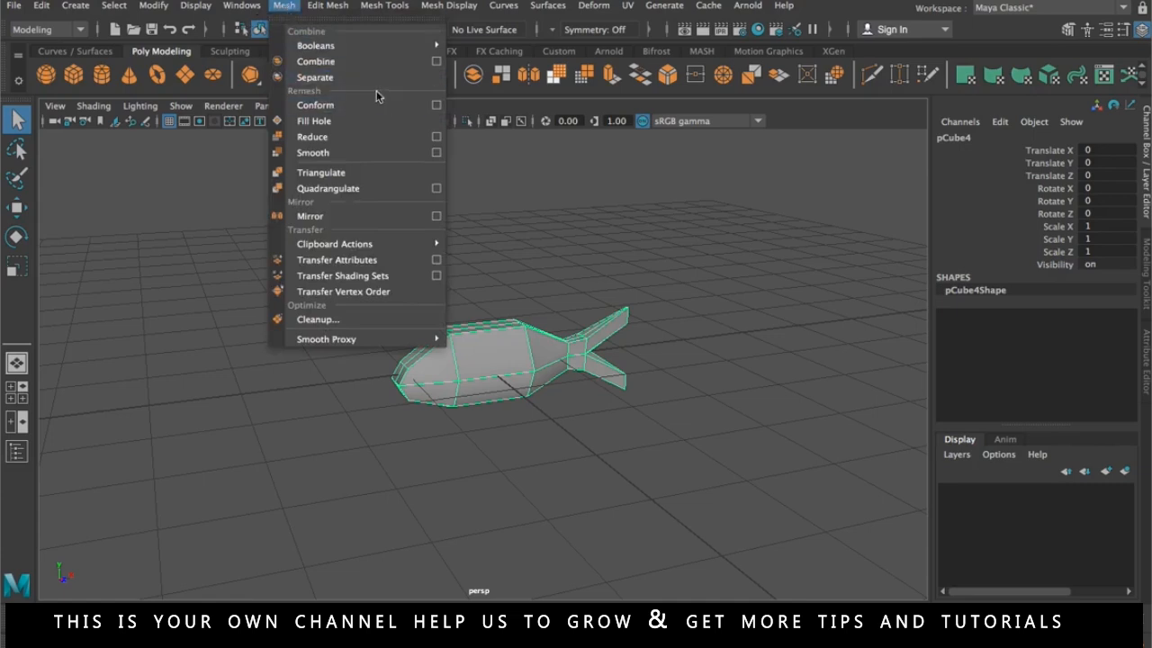
pyautogui.click(436, 155)
pyautogui.moveTo(452, 221); pyautogui.dragTo(770, 147)
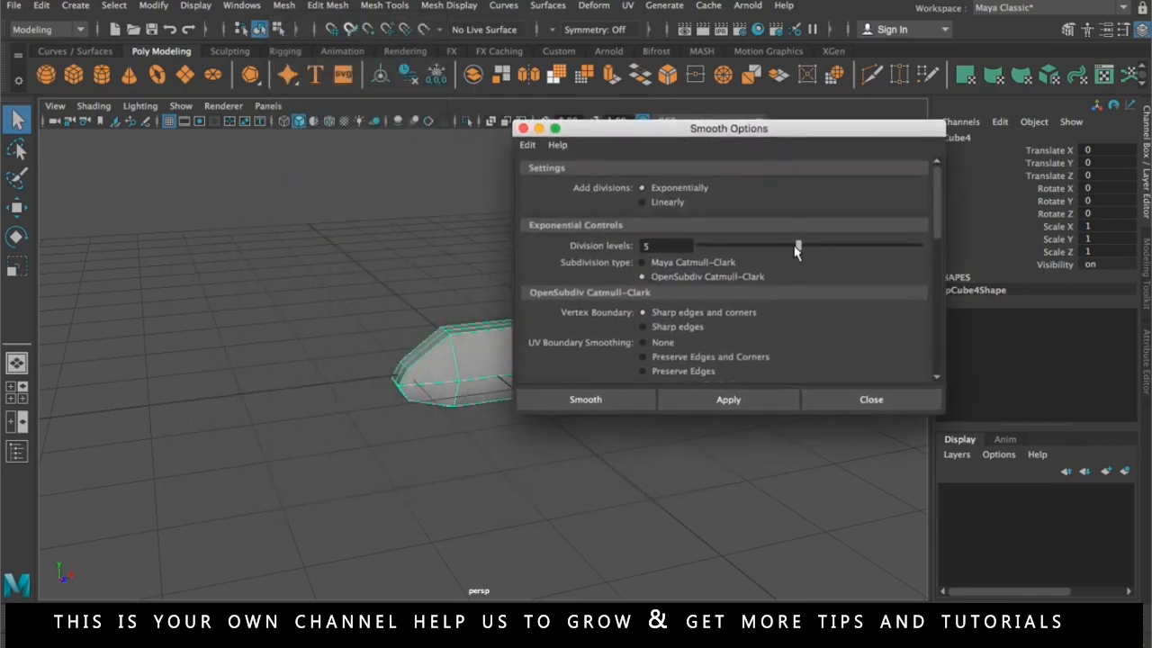
pyautogui.moveTo(790, 250); pyautogui.dragTo(730, 251)
pyautogui.click(643, 263)
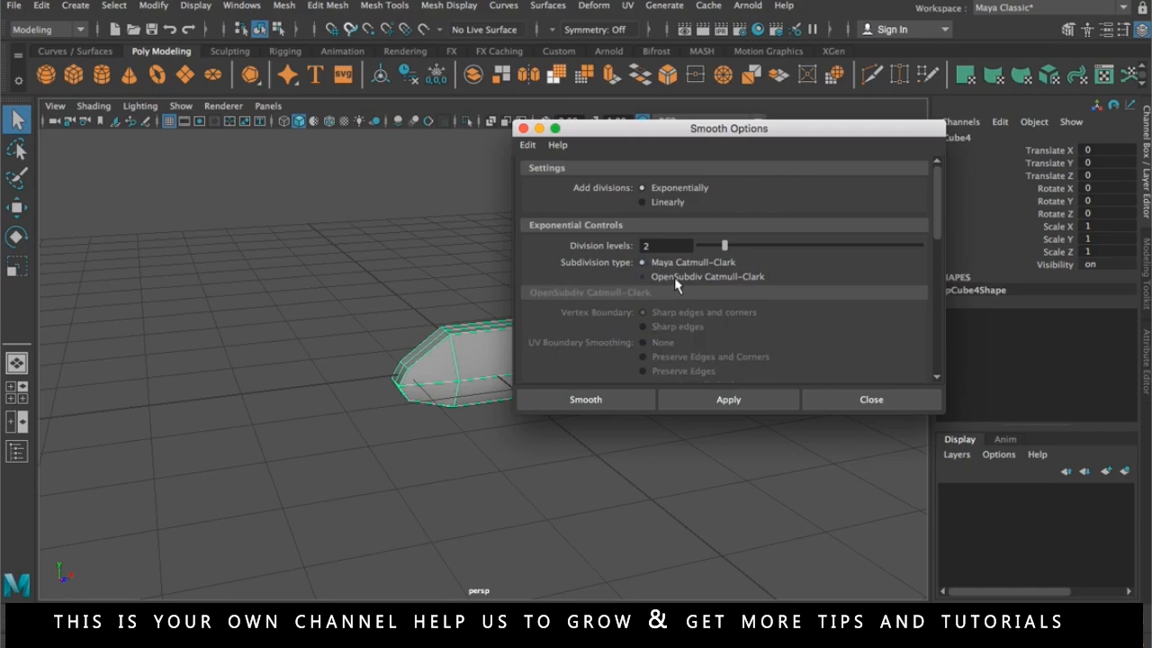
pyautogui.click(693, 277)
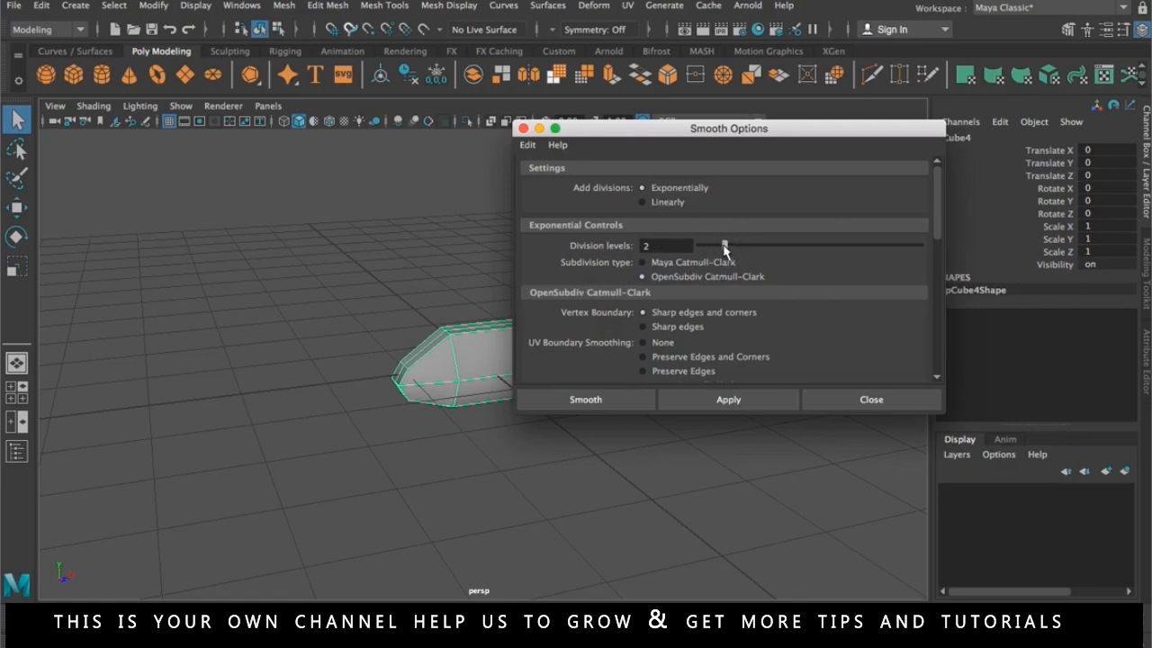
pyautogui.click(742, 397)
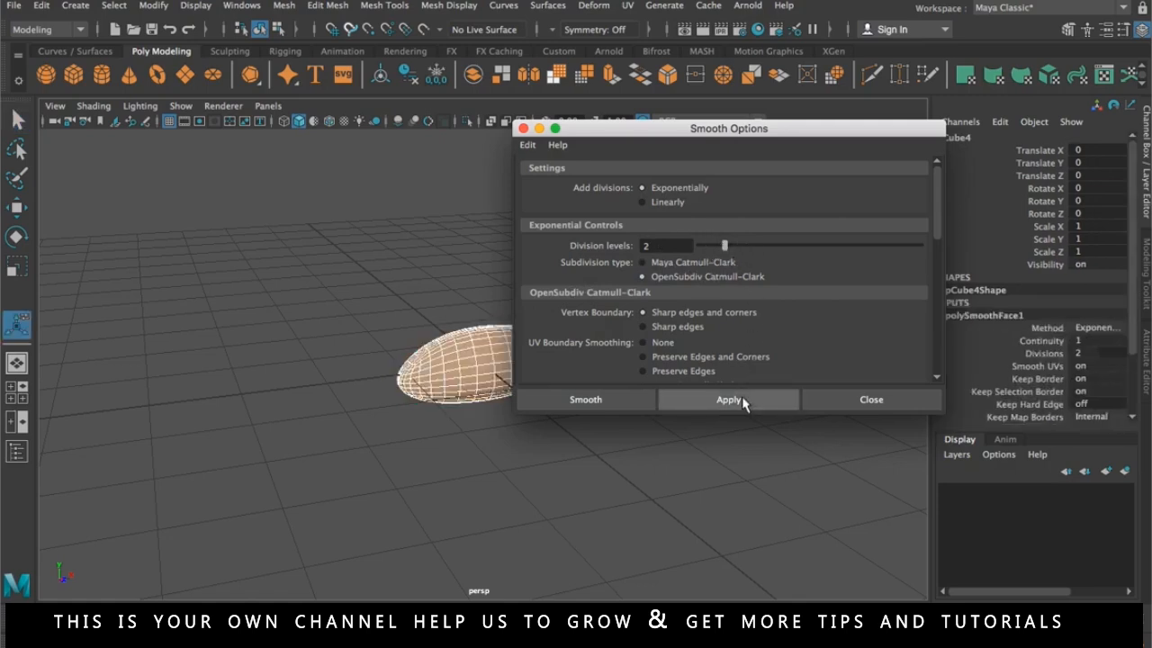
pyautogui.click(523, 128)
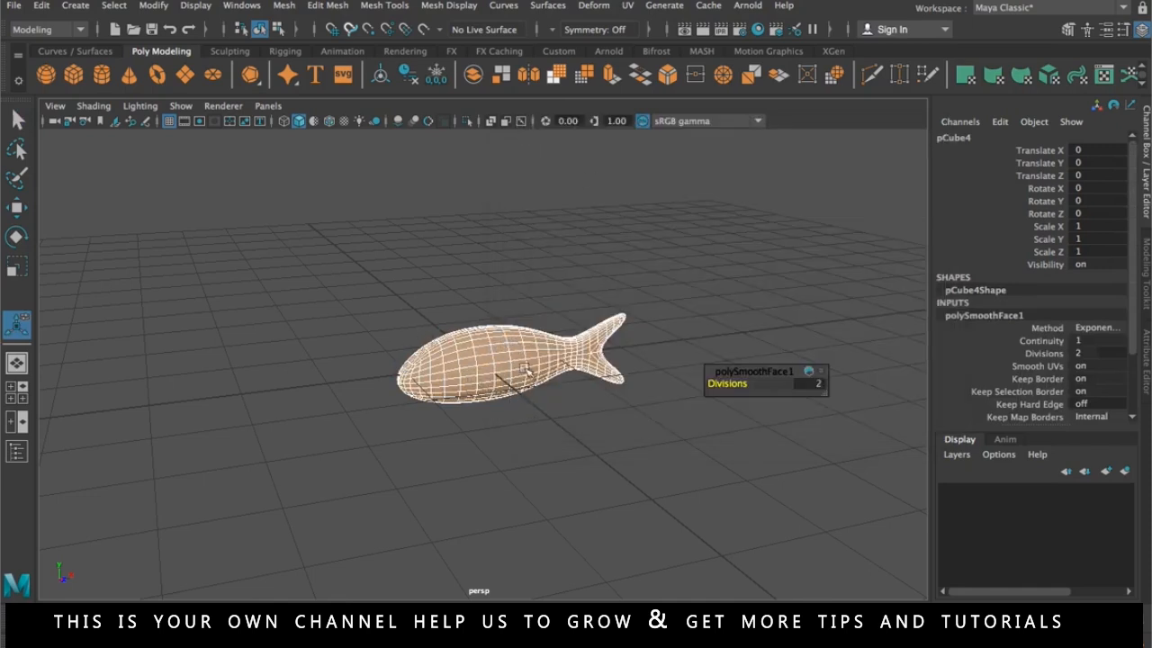
# - Switch the smoothed fish to vertex editing and select a vertex on the side of its body
pyautogui.click(519, 309)
pyautogui.click(534, 383)
pyautogui.moveTo(505, 355); pyautogui.dragTo(441, 357, button='right')
pyautogui.click(495, 363)
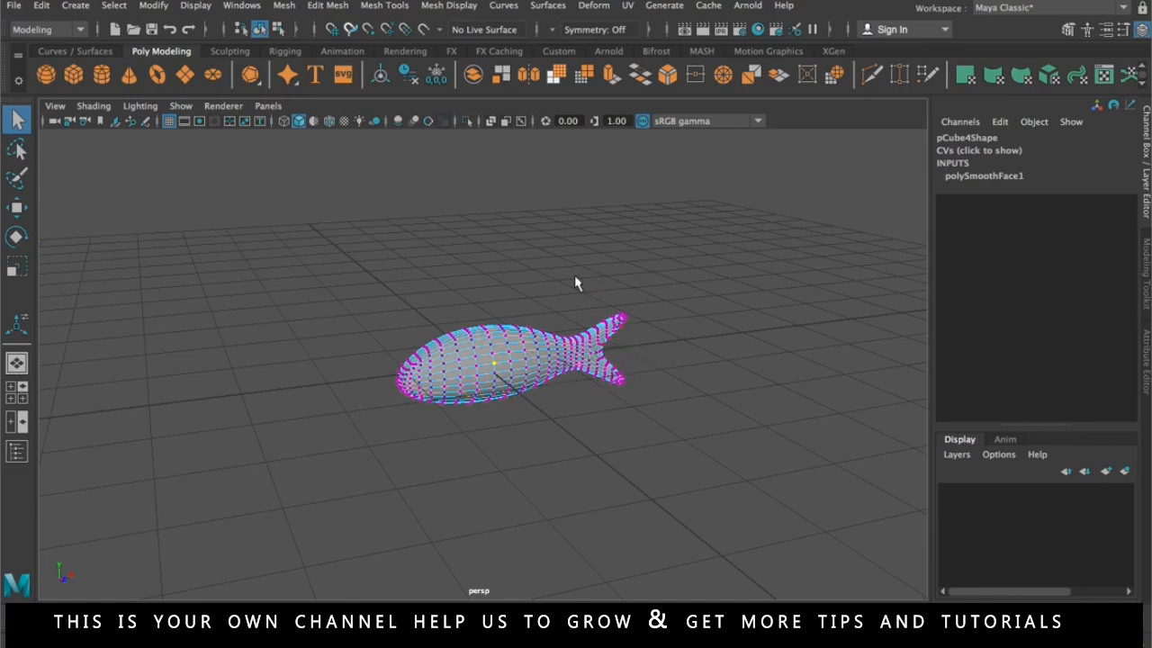
# - Try to shift all the tail vertices sideways along the Z axis, undo the move and deselect them
pyautogui.moveTo(567, 281); pyautogui.dragTo(655, 445)
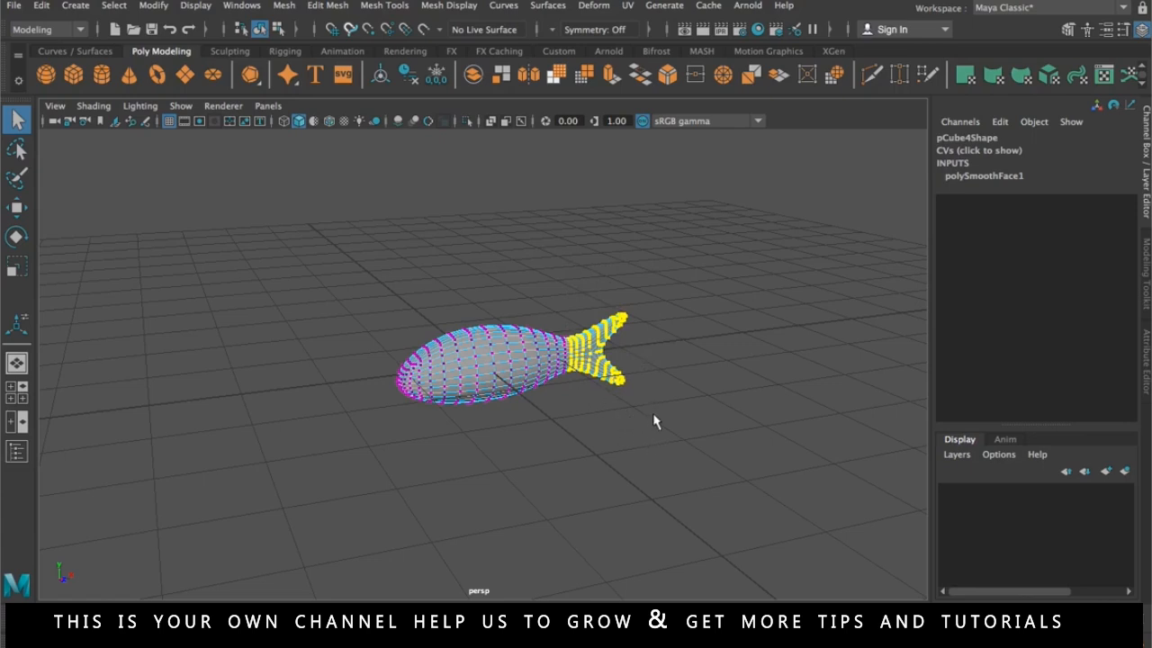
pyautogui.press('w')
pyautogui.moveTo(640, 376); pyautogui.dragTo(619, 367)
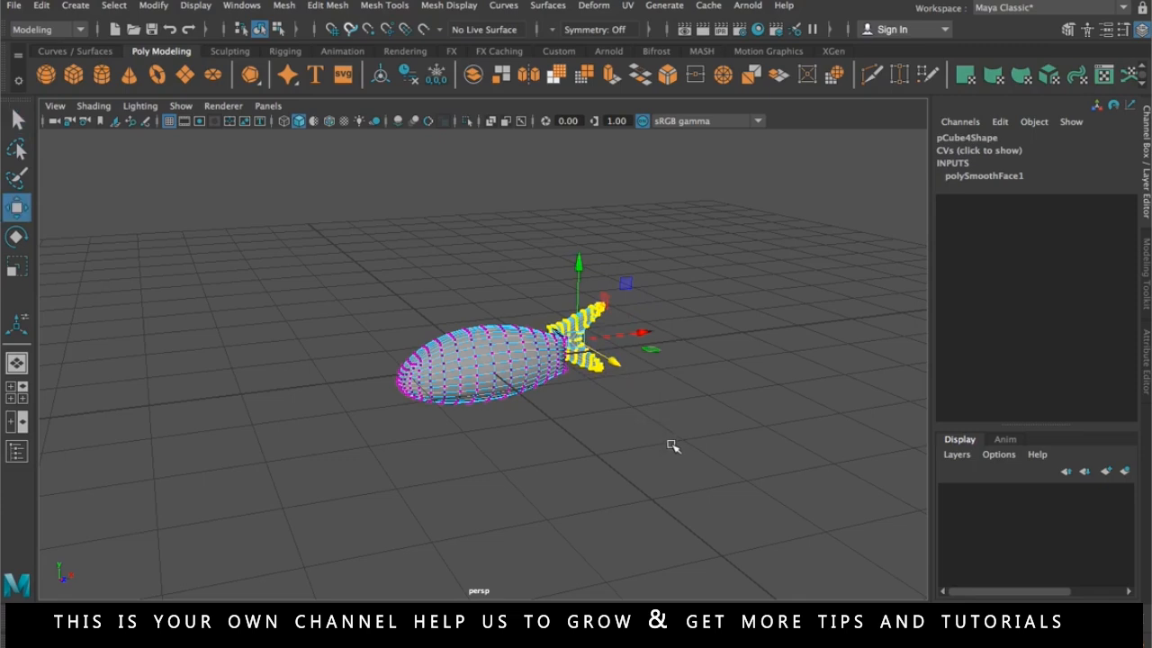
pyautogui.keyDown('alt'); pyautogui.moveTo(658, 429); pyautogui.dragTo(656, 502); pyautogui.keyUp('alt')
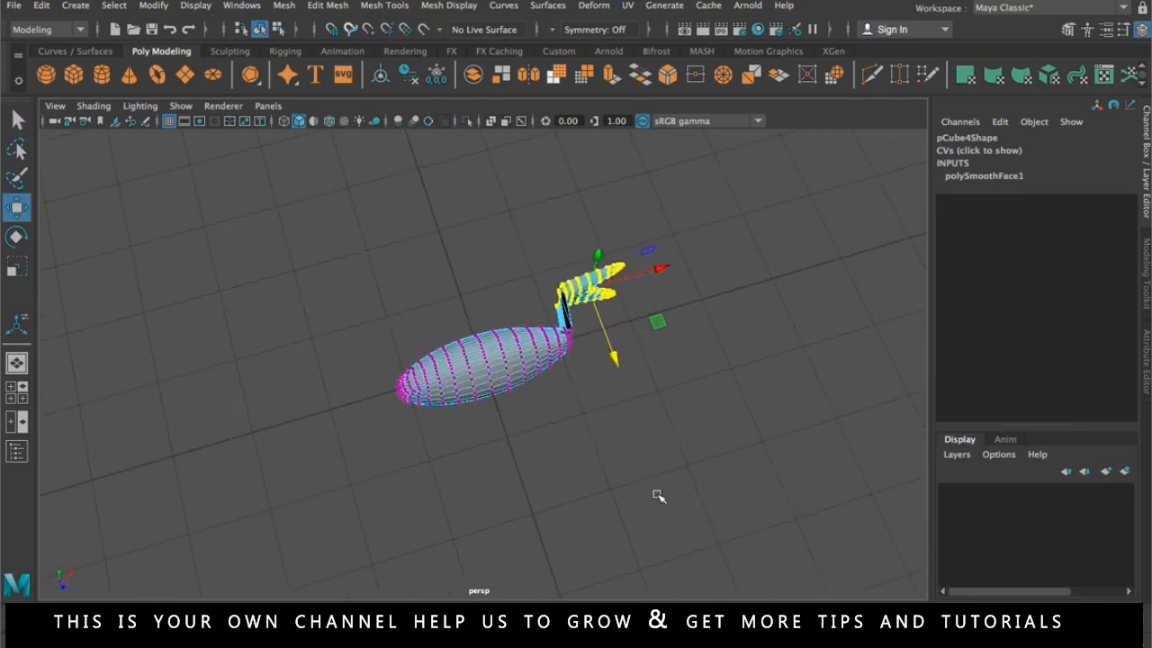
pyautogui.hotkey('ctrl', 'z')
pyautogui.click(705, 426)
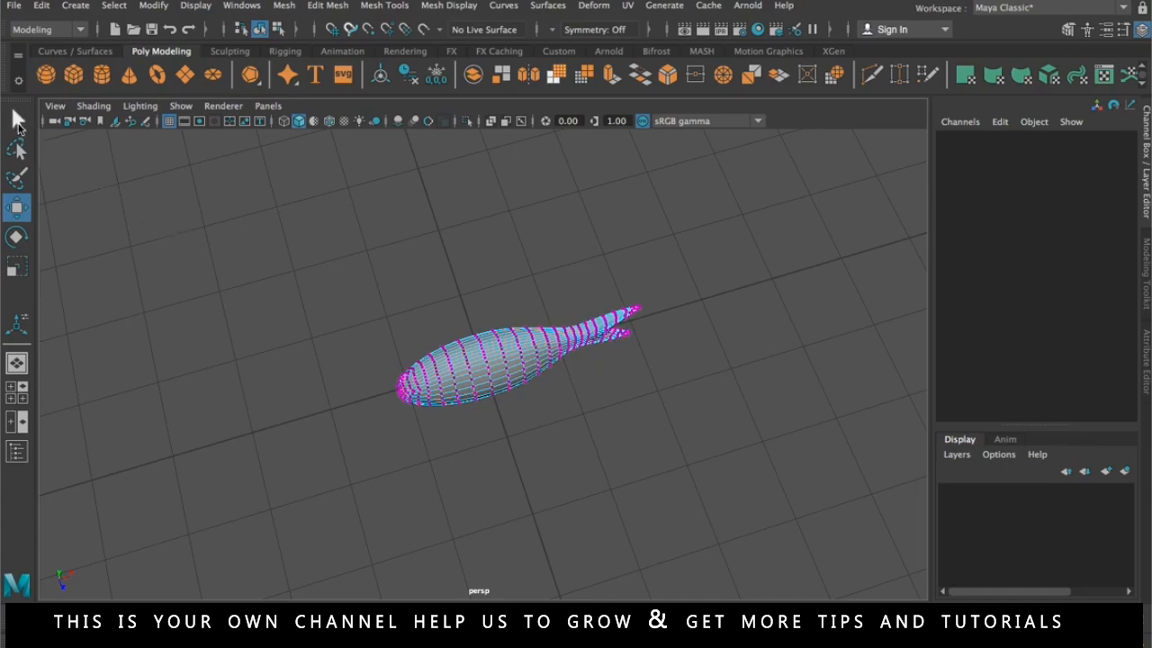
# - Select a vertex on the side of the body and enable Soft Select for the Select Tool
pyautogui.click(493, 385)
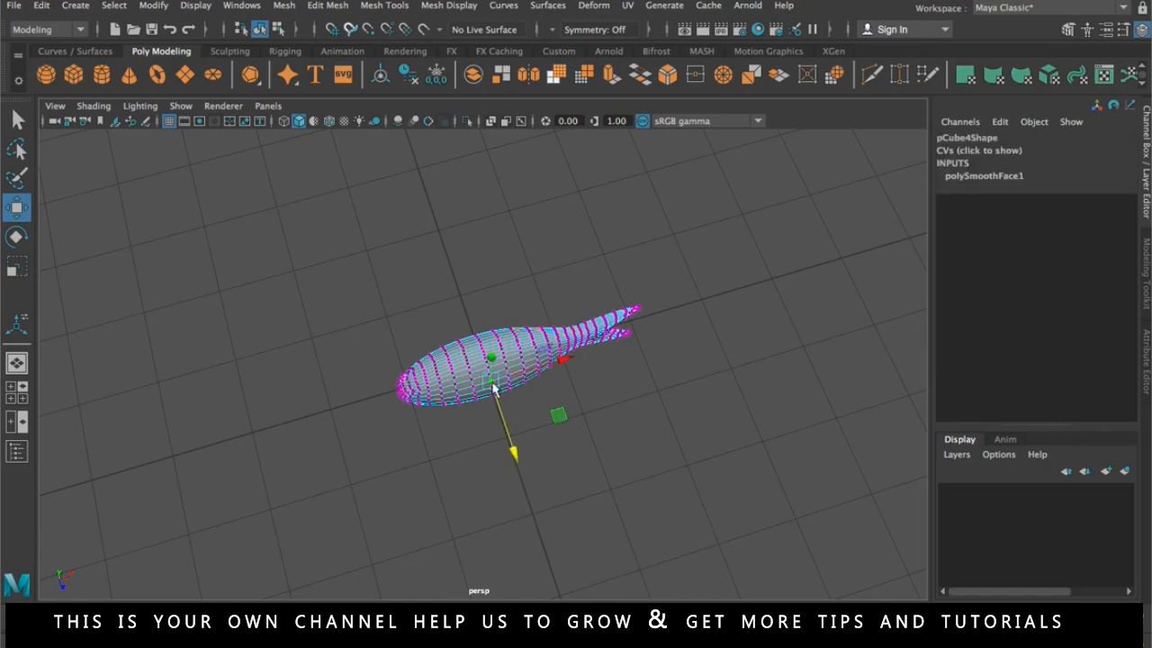
pyautogui.moveTo(550, 452)
pyautogui.keyDown('alt'); pyautogui.mouseDown()
pyautogui.moveTo(554, 420)
pyautogui.moveTo(540, 421)
pyautogui.moveTo(545, 433)
pyautogui.mouseUp(); pyautogui.keyUp('alt')
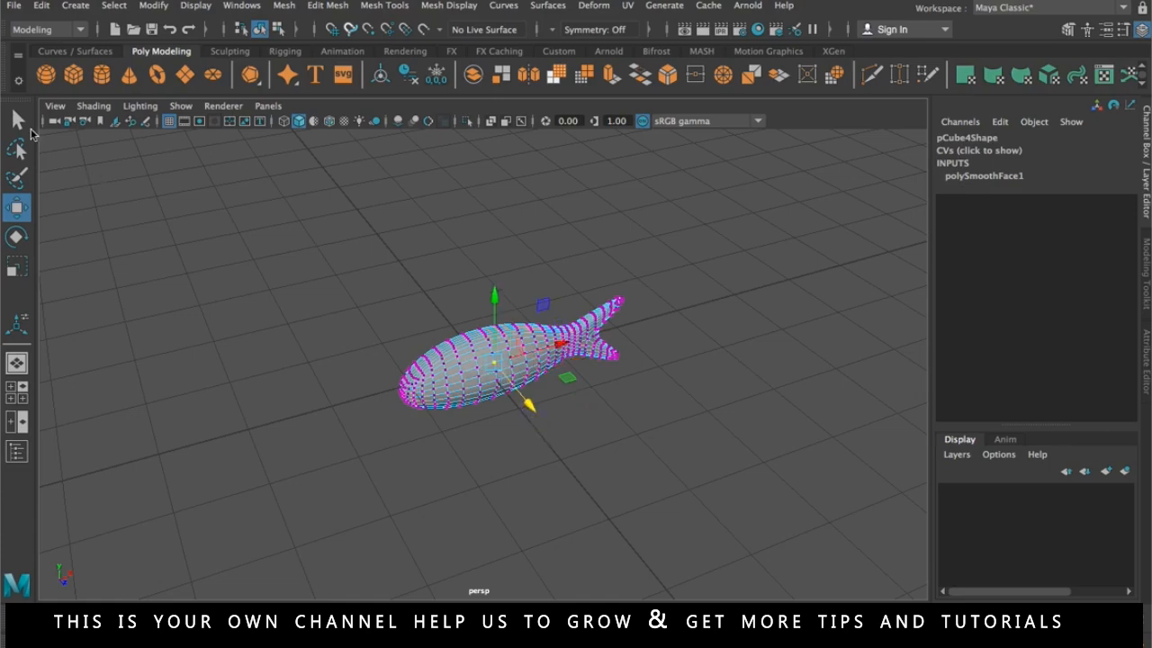
pyautogui.doubleClick(19, 120)
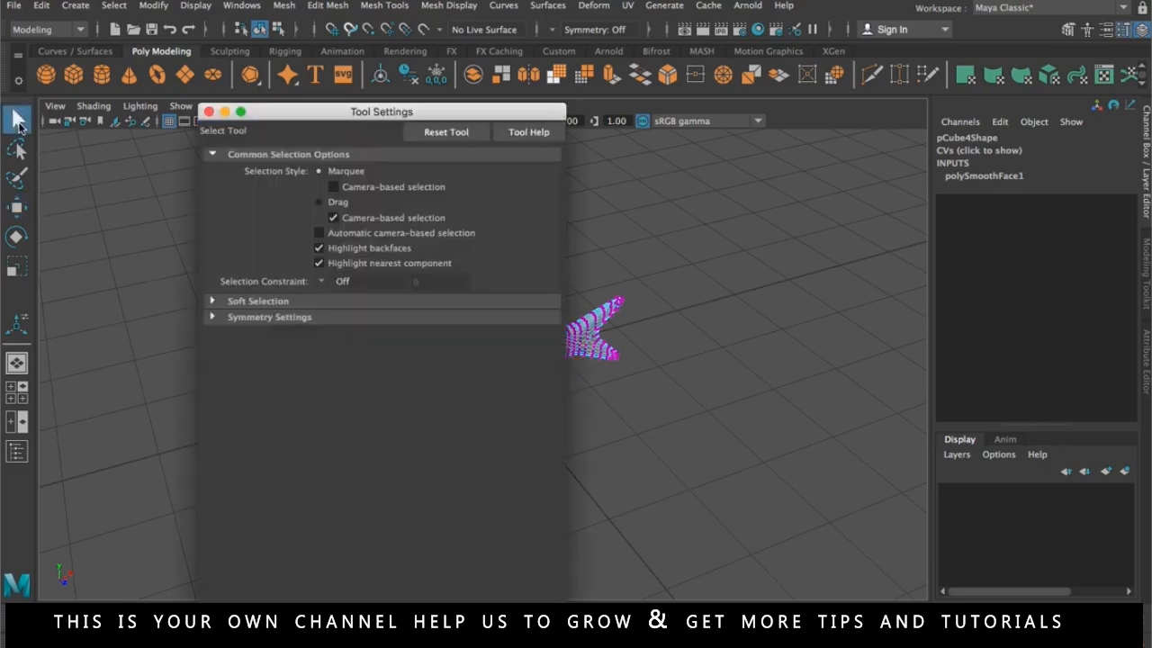
pyautogui.click(225, 155)
pyautogui.click(230, 171)
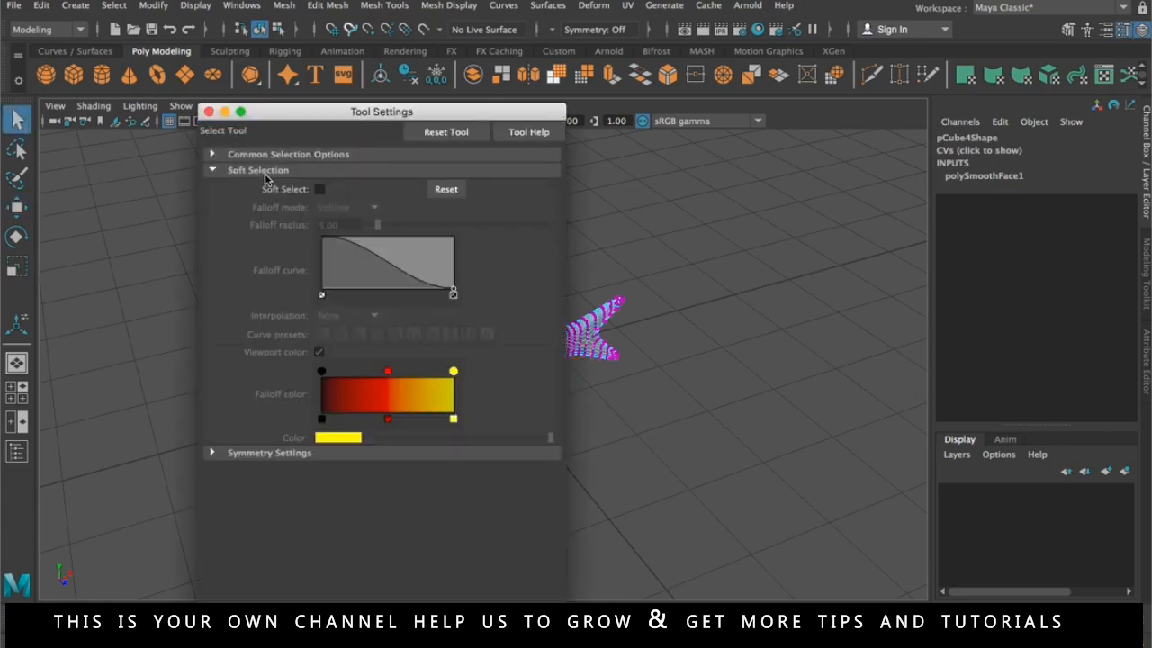
pyautogui.click(320, 190)
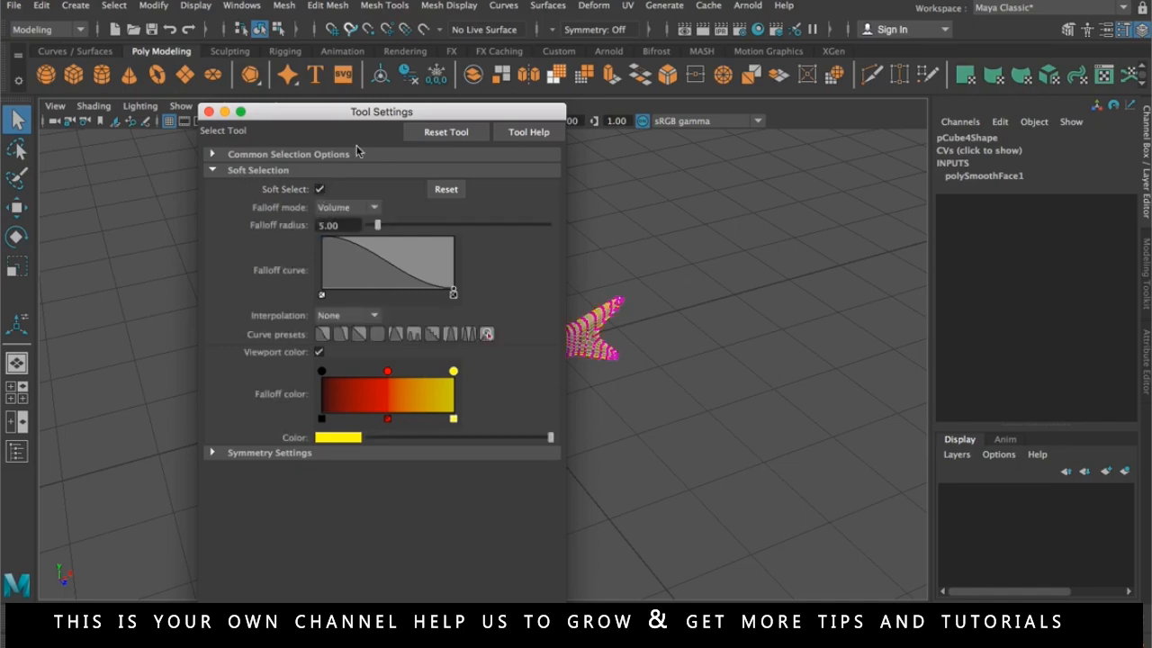
pyautogui.moveTo(356, 118); pyautogui.dragTo(747, 149)
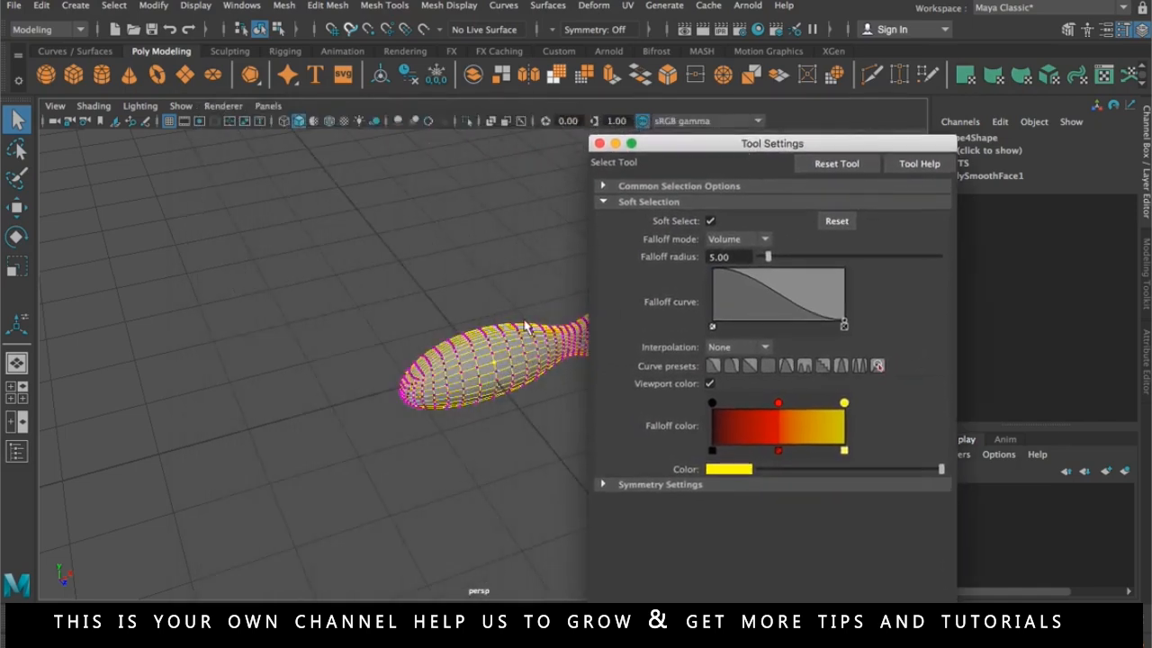
# - Set the soft selection falloff radius to 1.00 and select a vertex on the fish's side with it
pyautogui.click(480, 382)
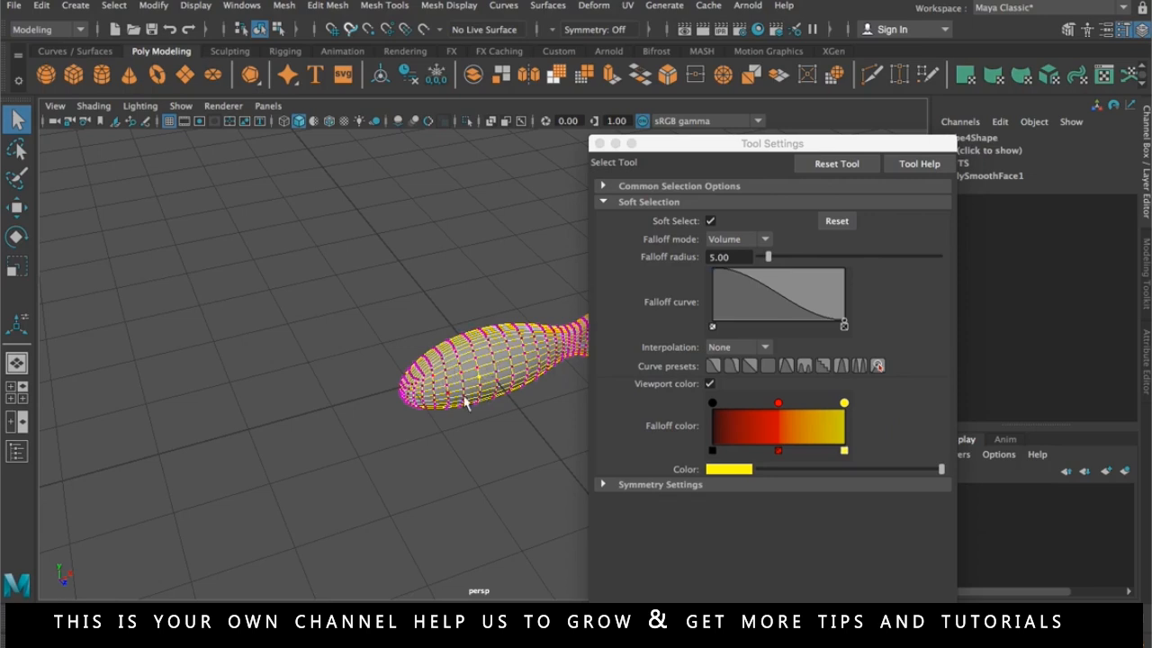
pyautogui.click(719, 258)
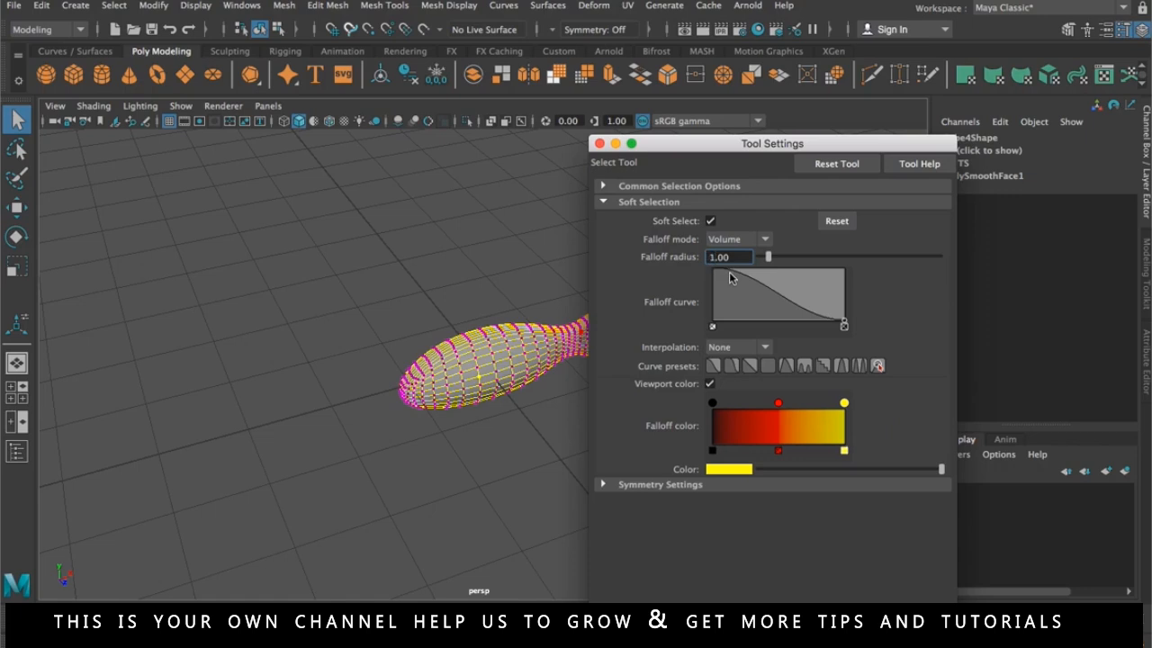
pyautogui.moveTo(790, 256); pyautogui.dragTo(765, 259)
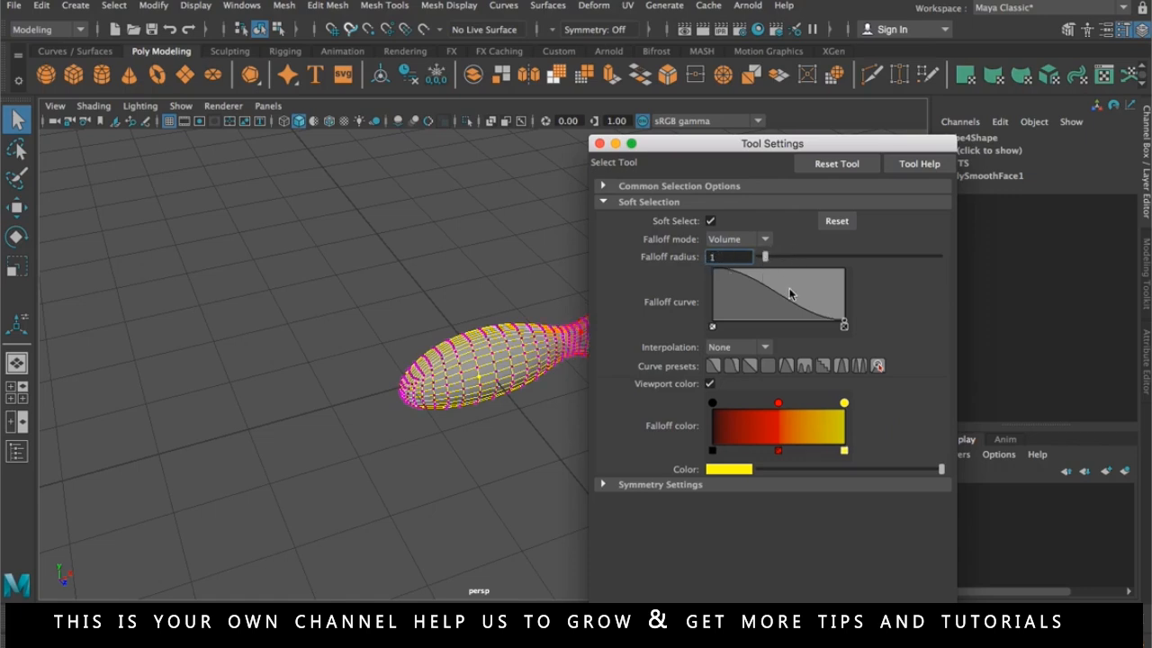
pyautogui.click(489, 383)
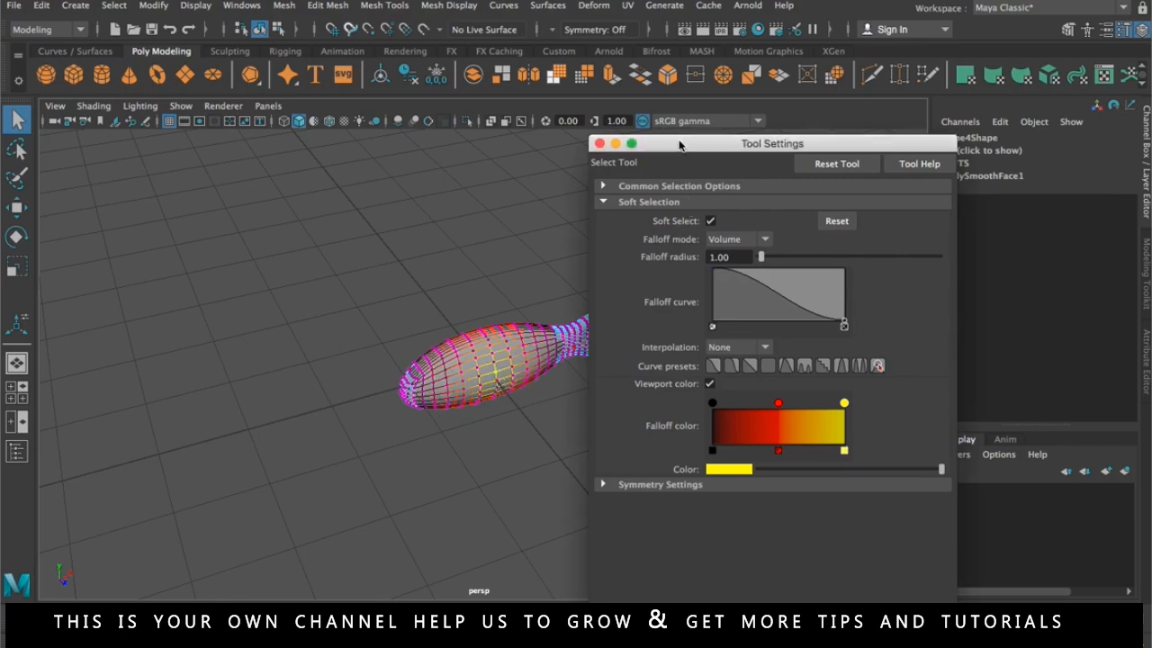
pyautogui.moveTo(679, 146); pyautogui.dragTo(771, 156)
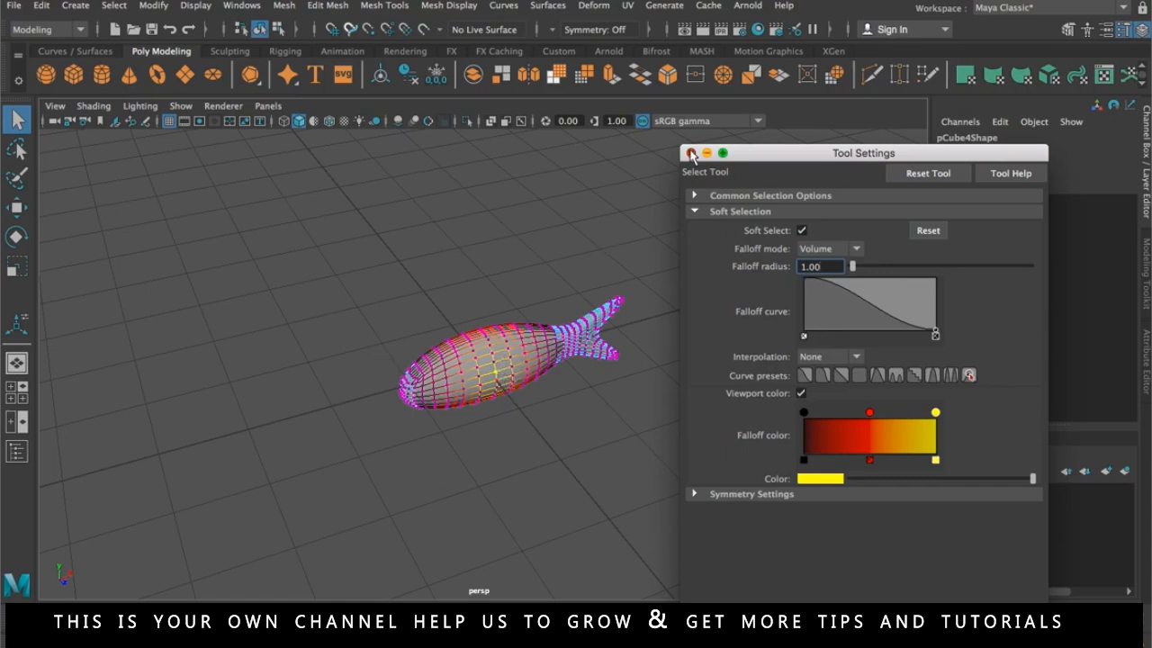
pyautogui.click(691, 153)
# - Try to pull the soft-selected side of the body outward along the Z axis, and undo the move
pyautogui.press('w')
pyautogui.moveTo(534, 422); pyautogui.dragTo(562, 440)
pyautogui.hotkey('ctrl', 'z')
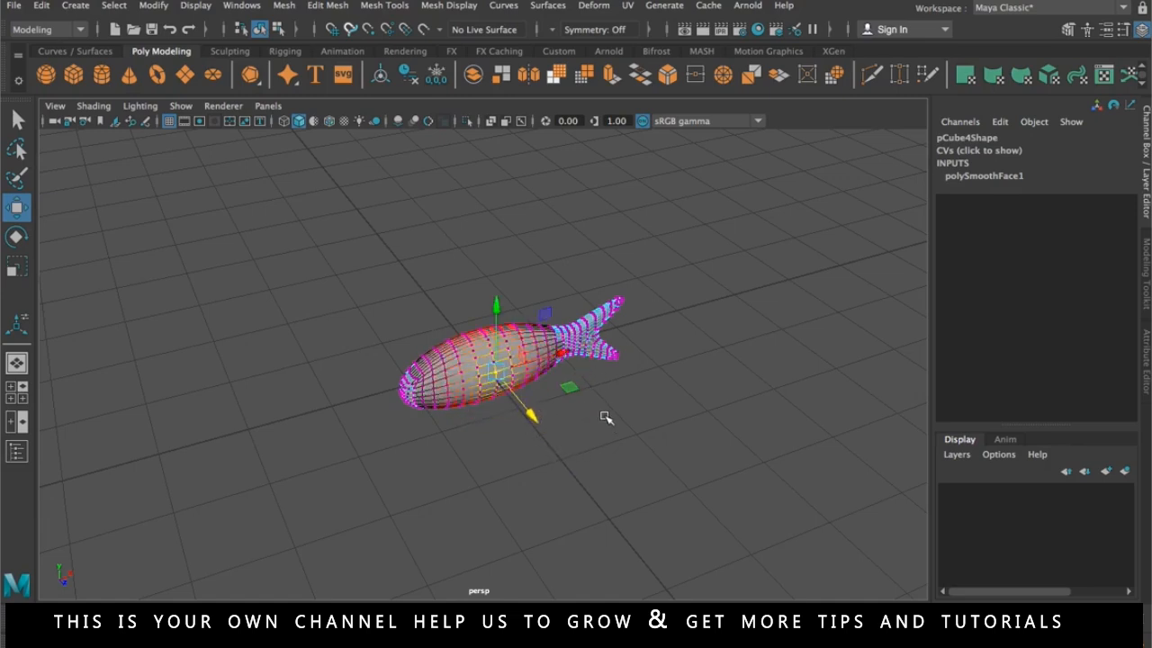
pyautogui.keyDown('alt'); pyautogui.moveTo(632, 412); pyautogui.dragTo(672, 412); pyautogui.keyUp('alt')
# - Disable Soft Select in the Select Tool settings and close them
pyautogui.doubleClick(18, 119)
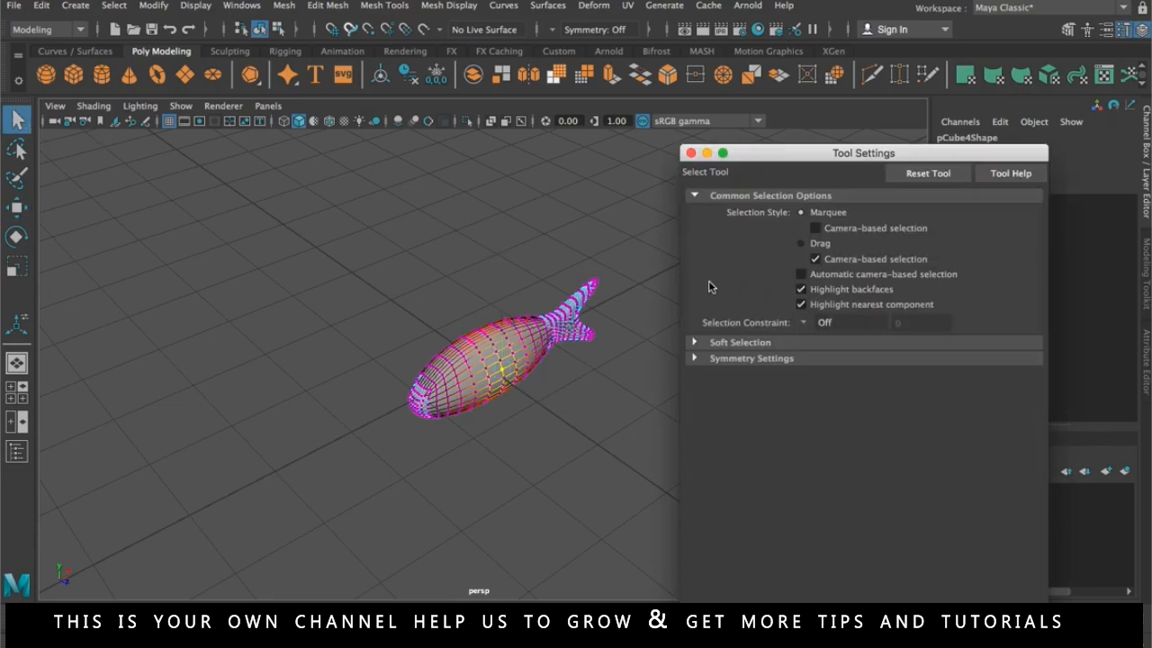
pyautogui.click(711, 196)
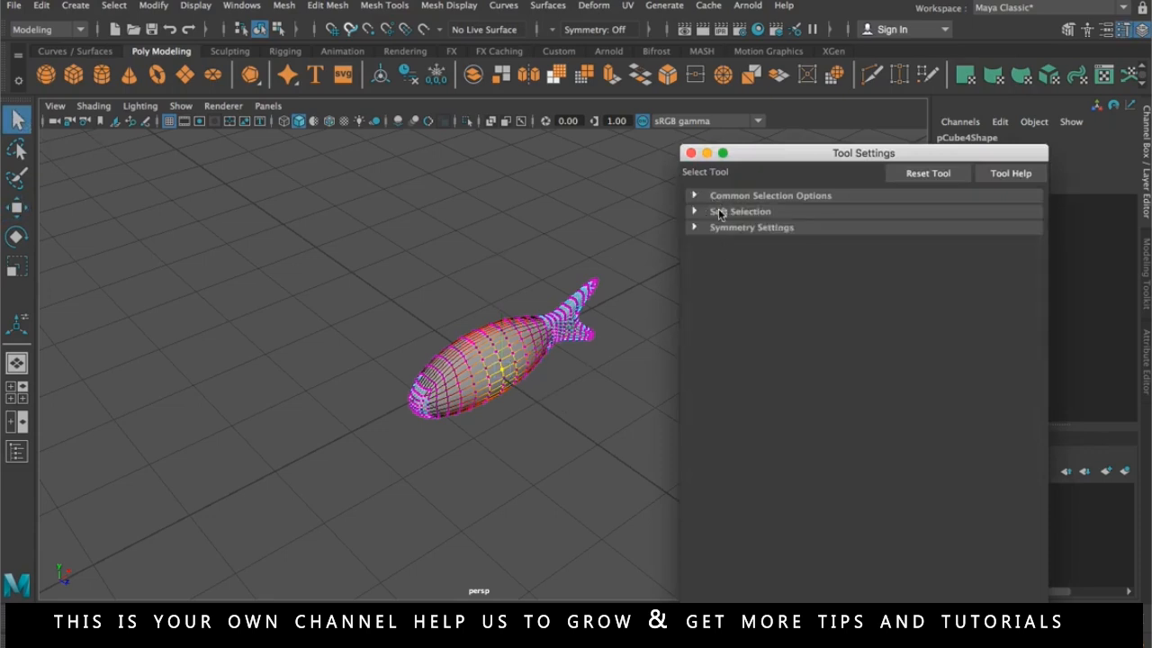
pyautogui.click(721, 212)
pyautogui.click(802, 232)
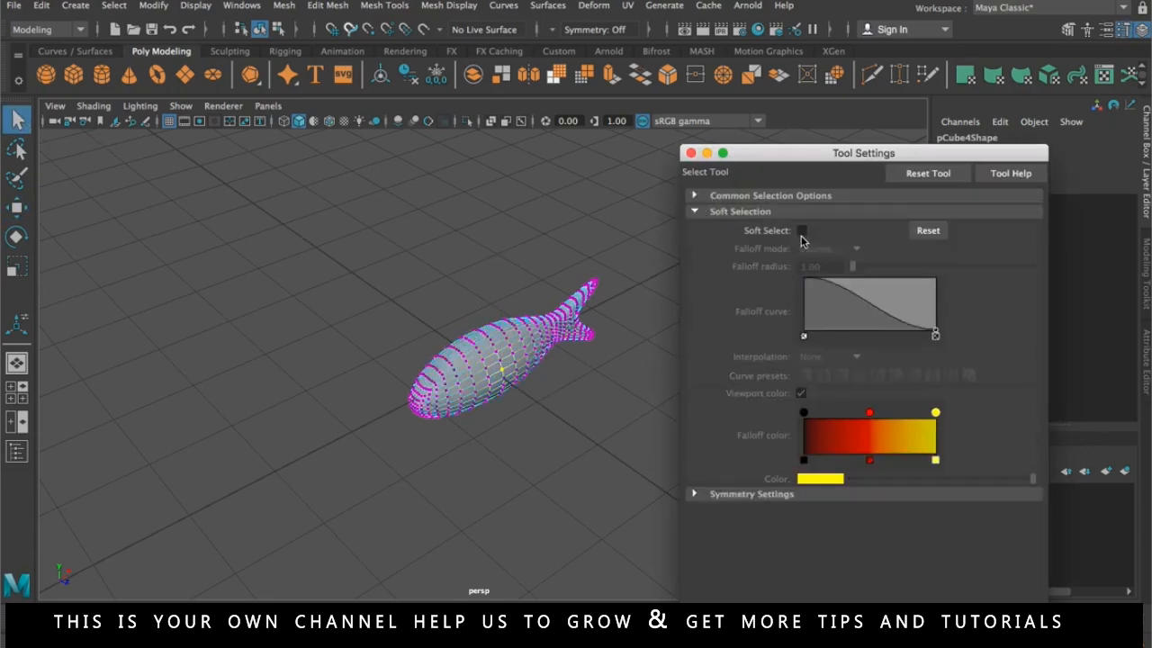
pyautogui.click(691, 153)
# - Clear the vertex selection and return the fish mesh to Object Mode
pyautogui.keyDown('alt'); pyautogui.moveTo(604, 318); pyautogui.dragTo(541, 265); pyautogui.keyUp('alt')
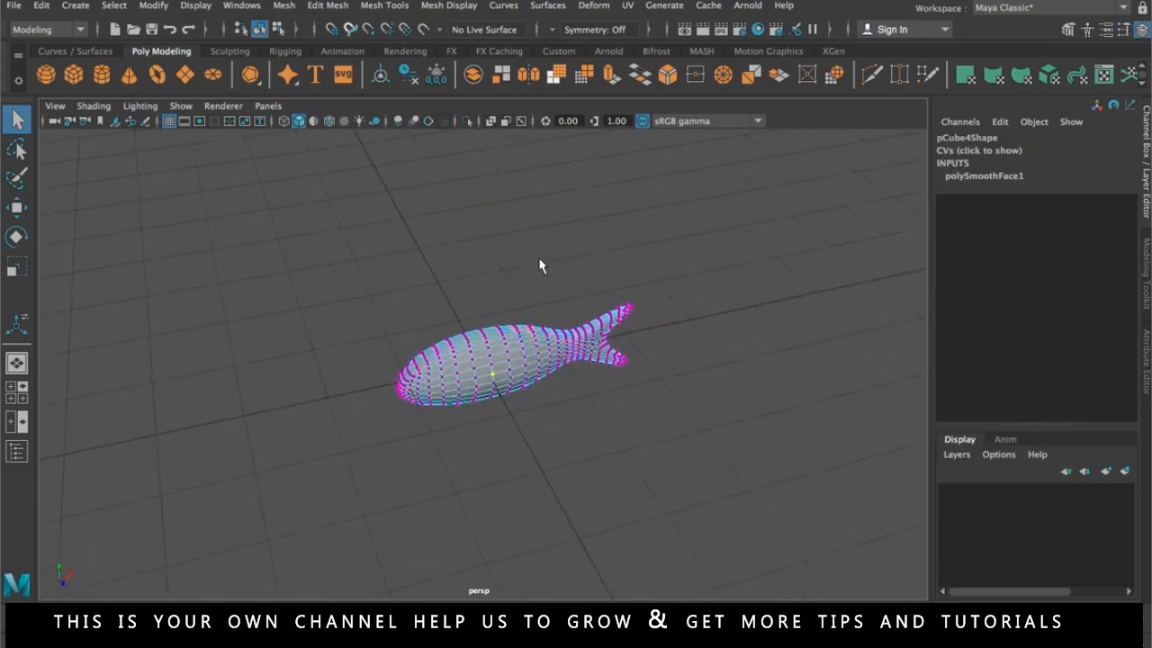
pyautogui.click(540, 266)
pyautogui.rightClick(486, 287)
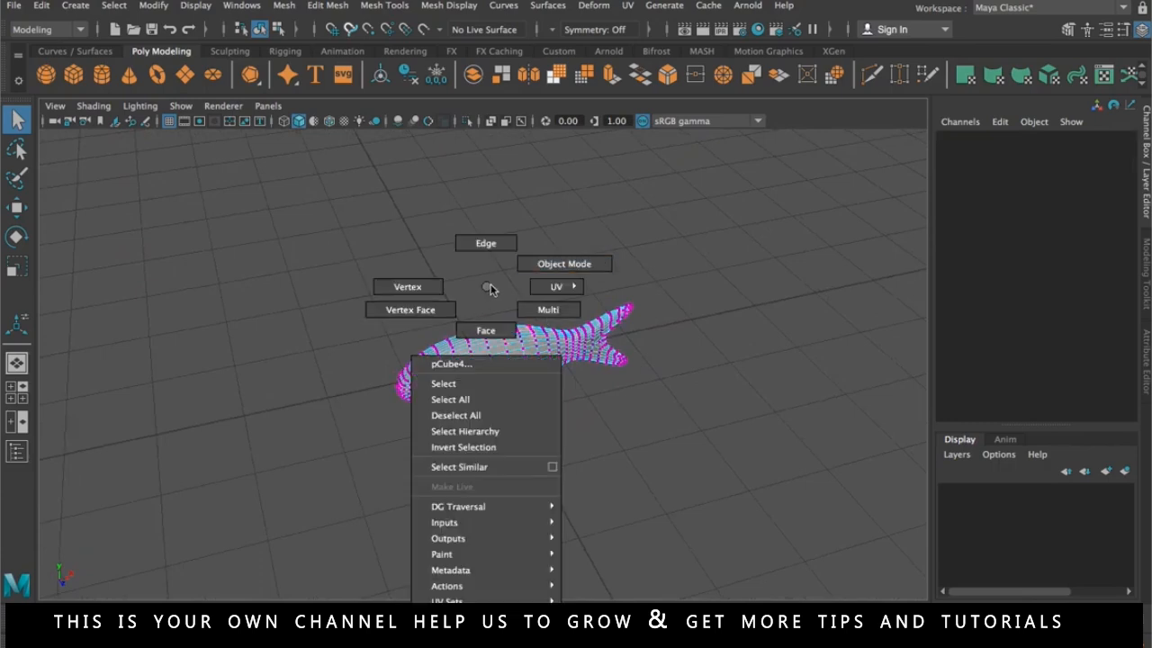
pyautogui.click(565, 265)
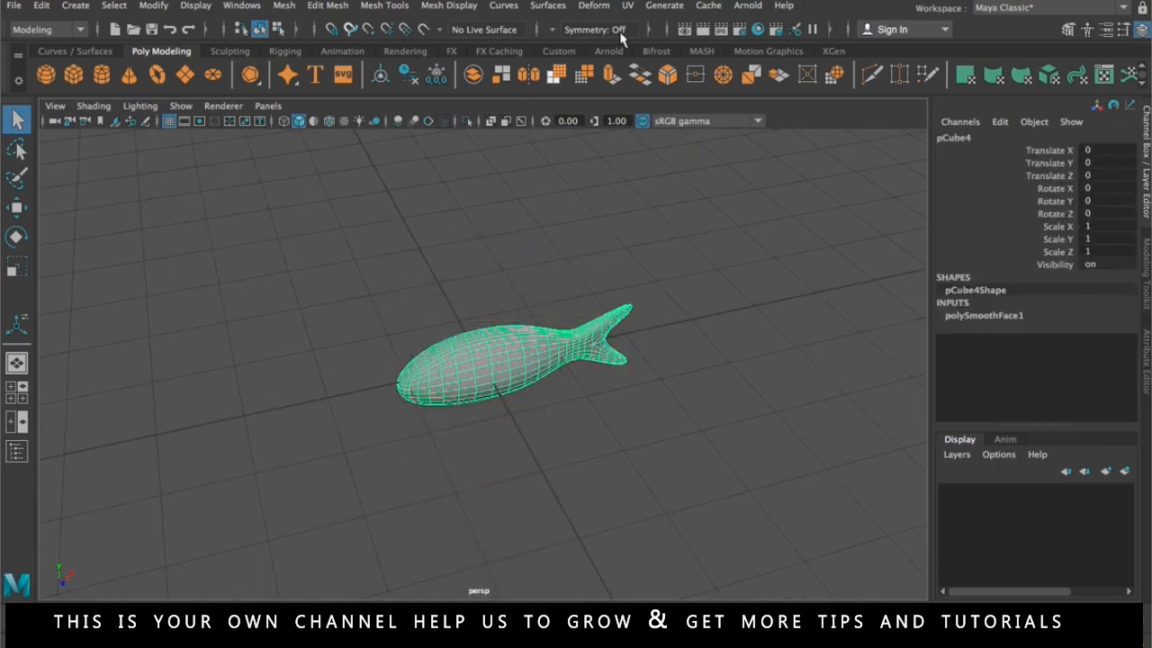
# - Create a lattice deformer around the fish mesh
pyautogui.click(596, 8)
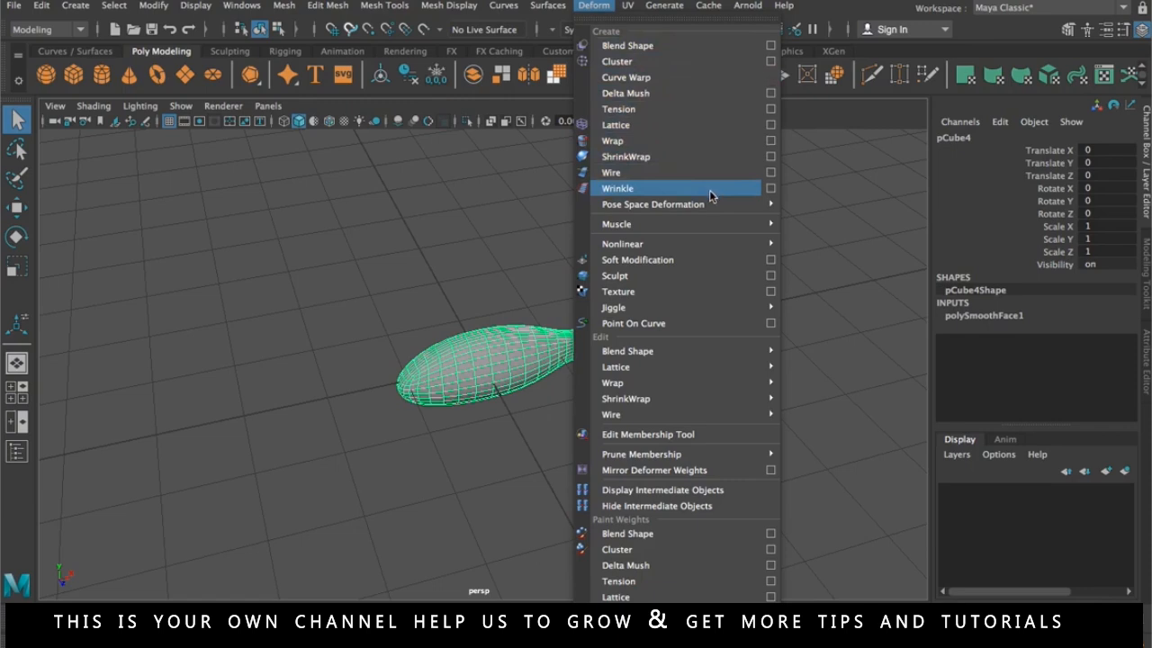
pyautogui.click(649, 124)
pyautogui.keyDown('alt'); pyautogui.moveTo(636, 405); pyautogui.dragTo(665, 381); pyautogui.keyUp('alt')
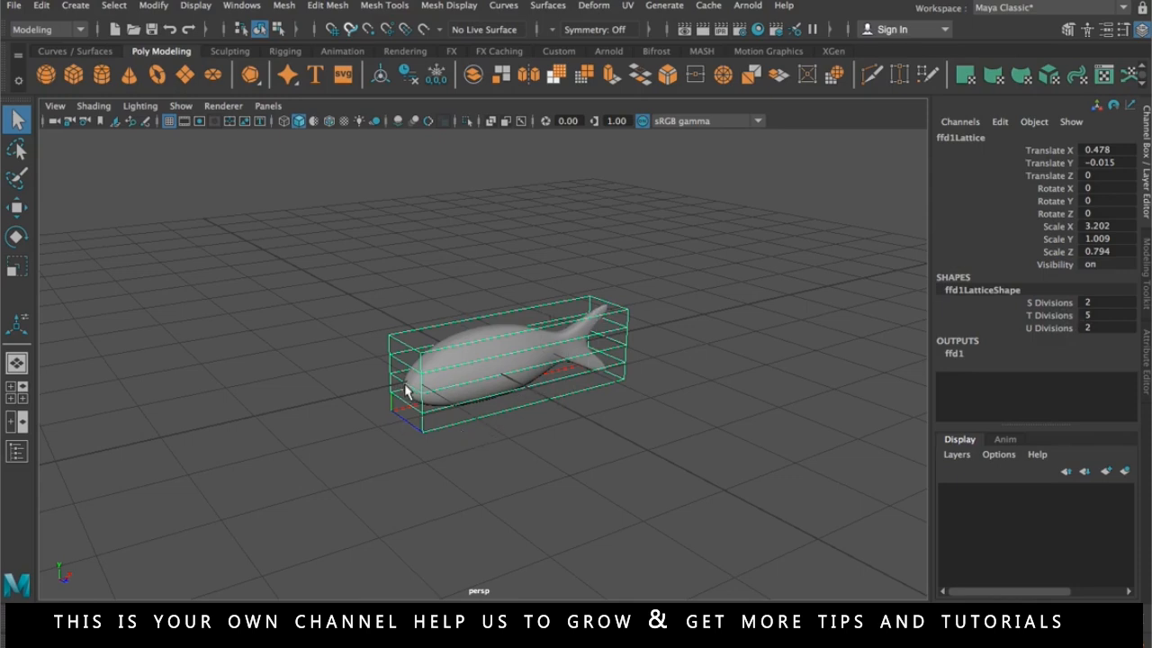
# - Set the lattice around the fish to 2 T divisions and 5 S divisions
pyautogui.doubleClick(1107, 315)
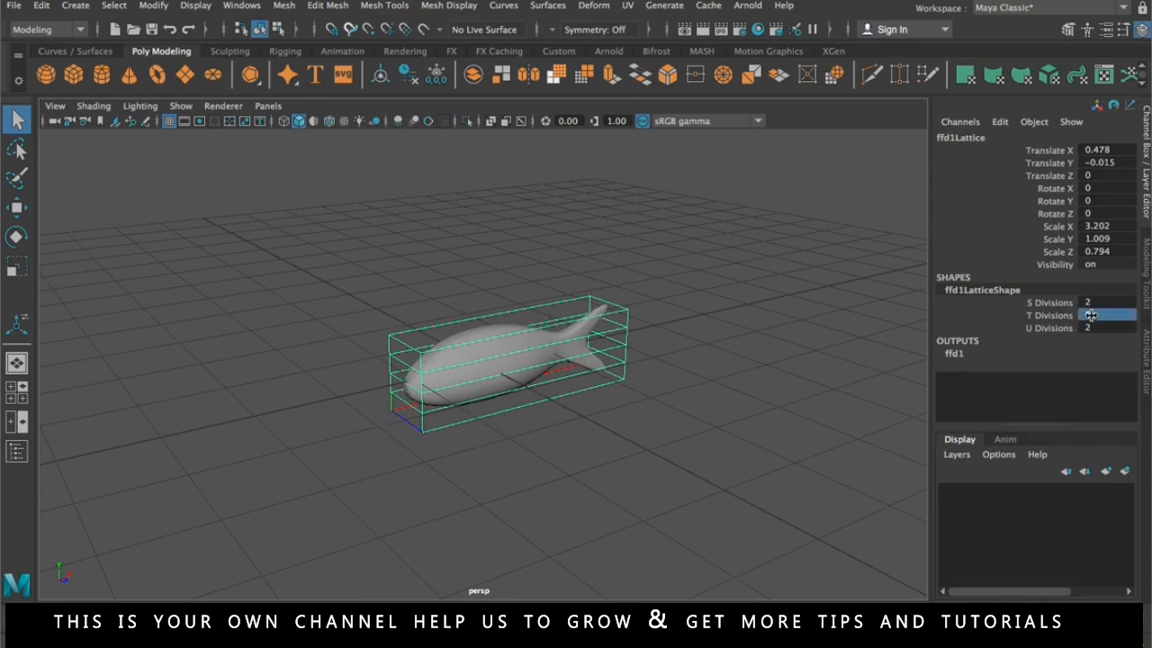
pyautogui.write('2')
pyautogui.press('Return')
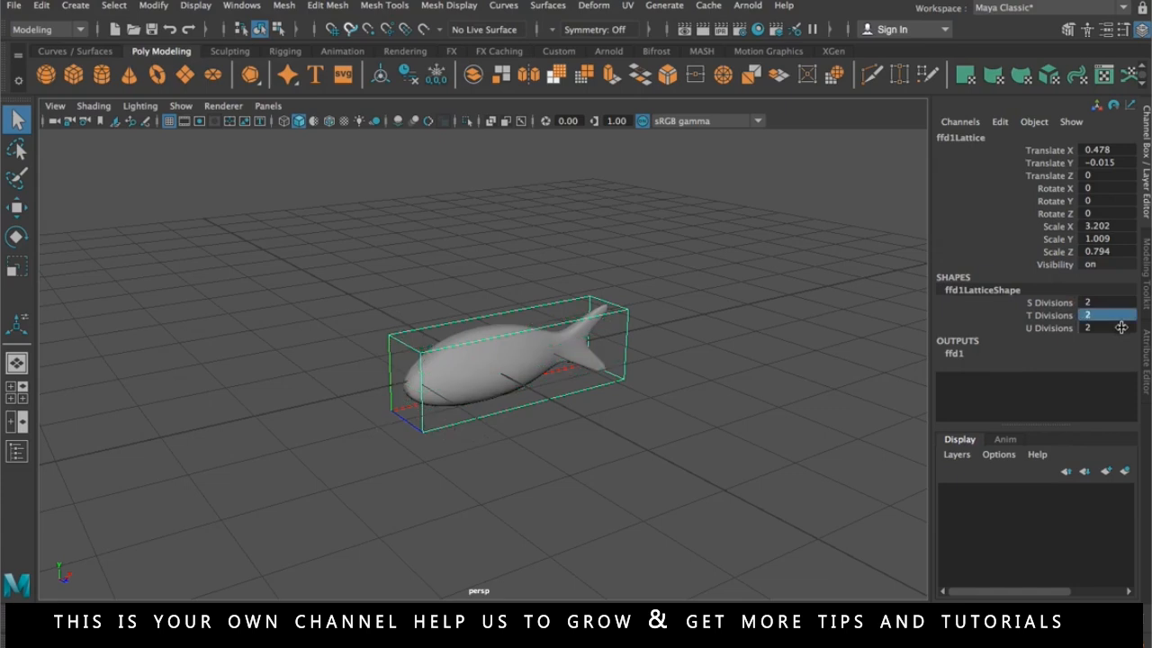
pyautogui.doubleClick(1104, 302)
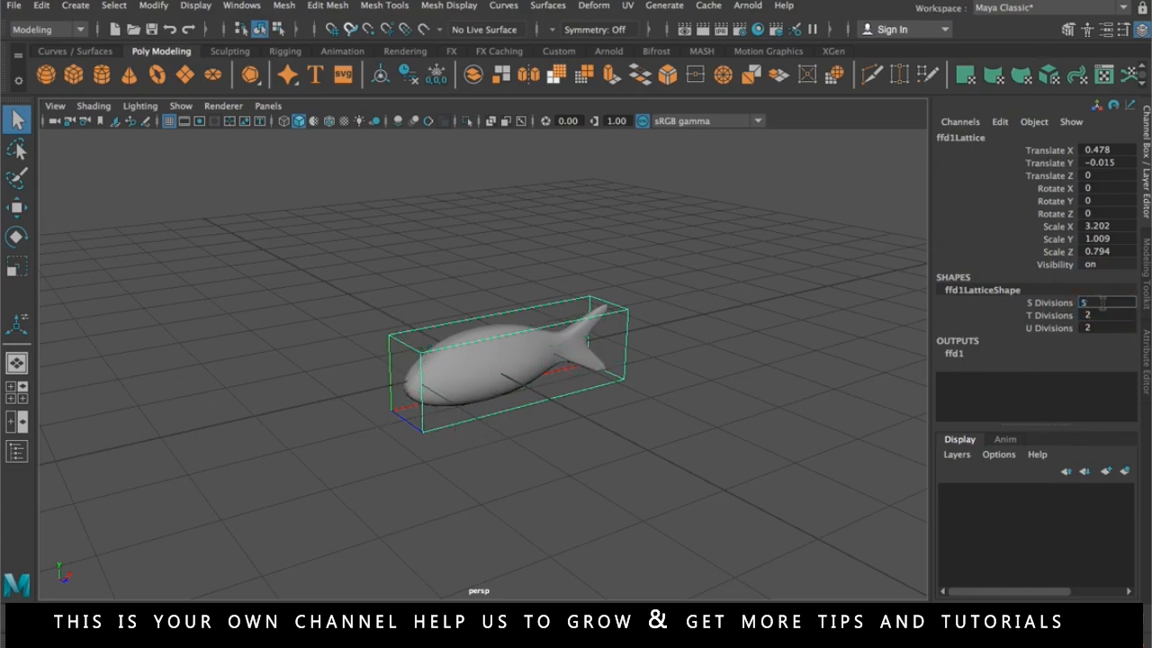
pyautogui.write('5')
pyautogui.press('Return')
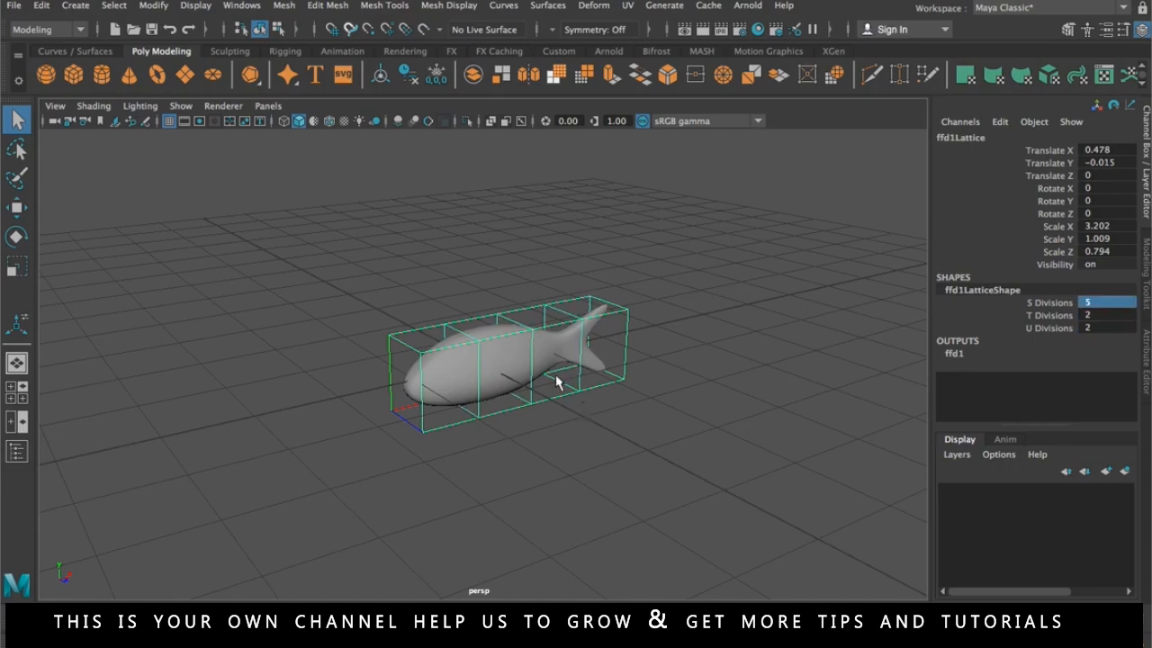
pyautogui.keyDown('alt'); pyautogui.moveTo(446, 286); pyautogui.dragTo(522, 316); pyautogui.keyUp('alt')
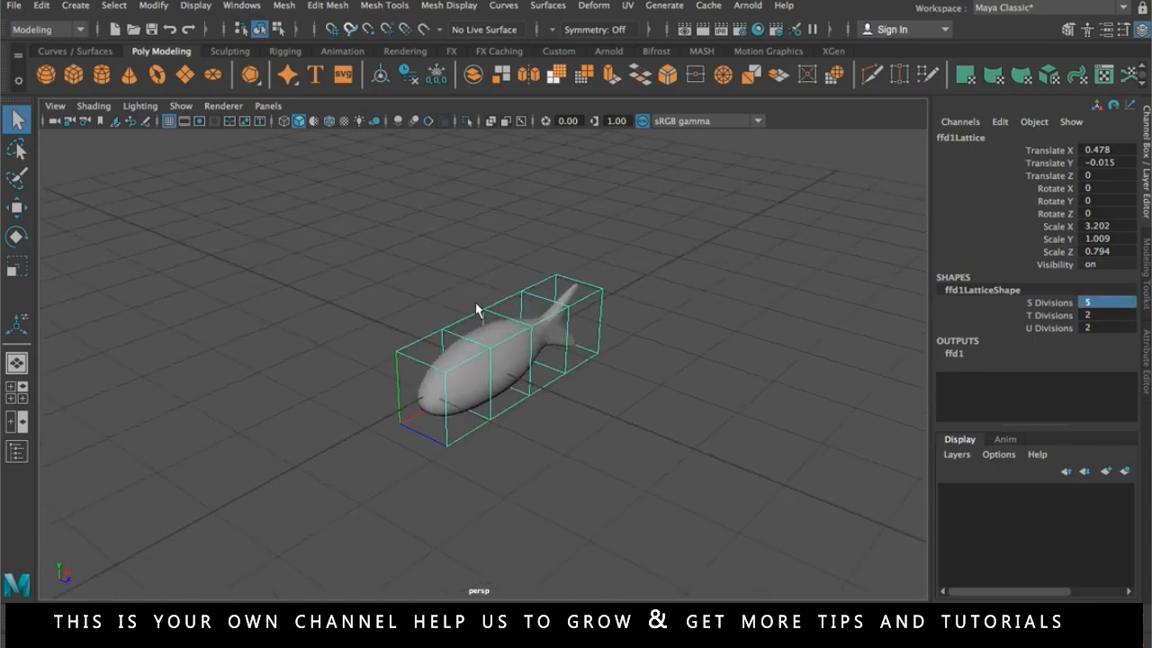
# - Save the scene under the new name fish_lattice.mb and continue past the student version notice
pyautogui.click(17, 7)
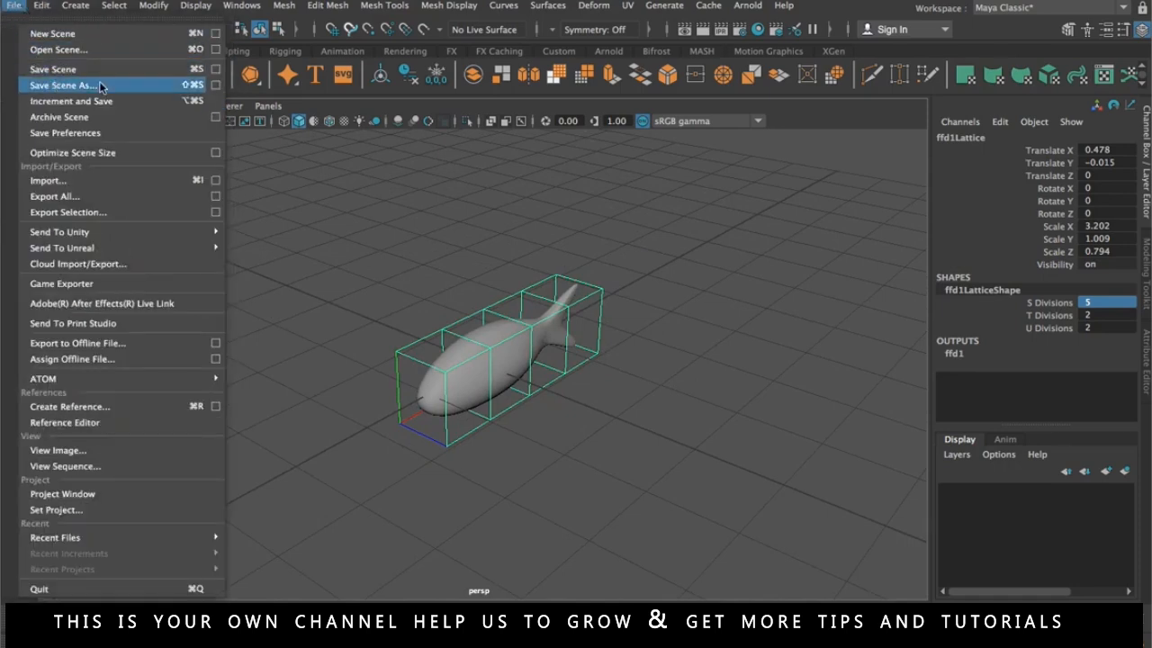
pyautogui.click(63, 86)
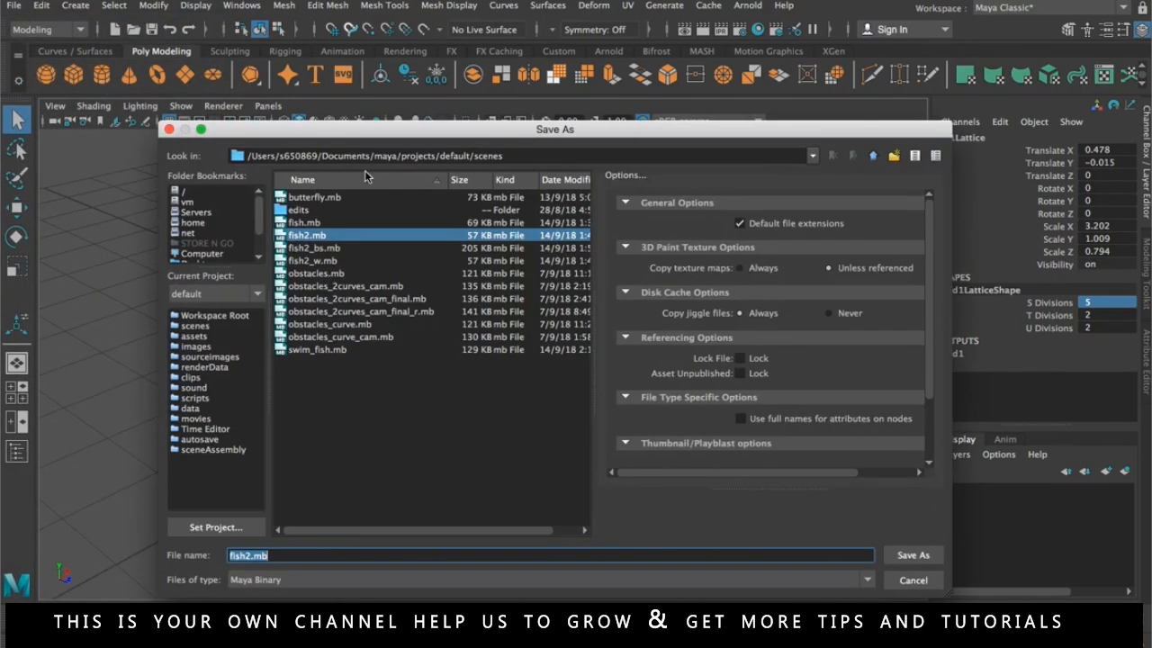
pyautogui.click(443, 155)
pyautogui.click(255, 556)
pyautogui.press('BackSpace')
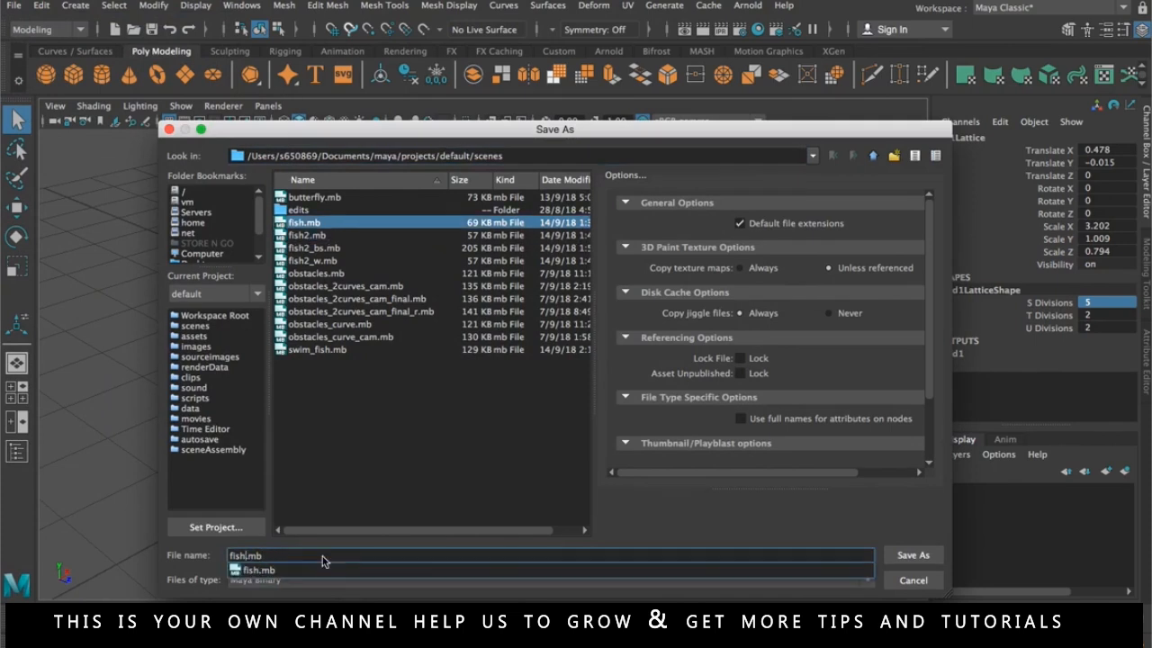
pyautogui.write('_lattice')
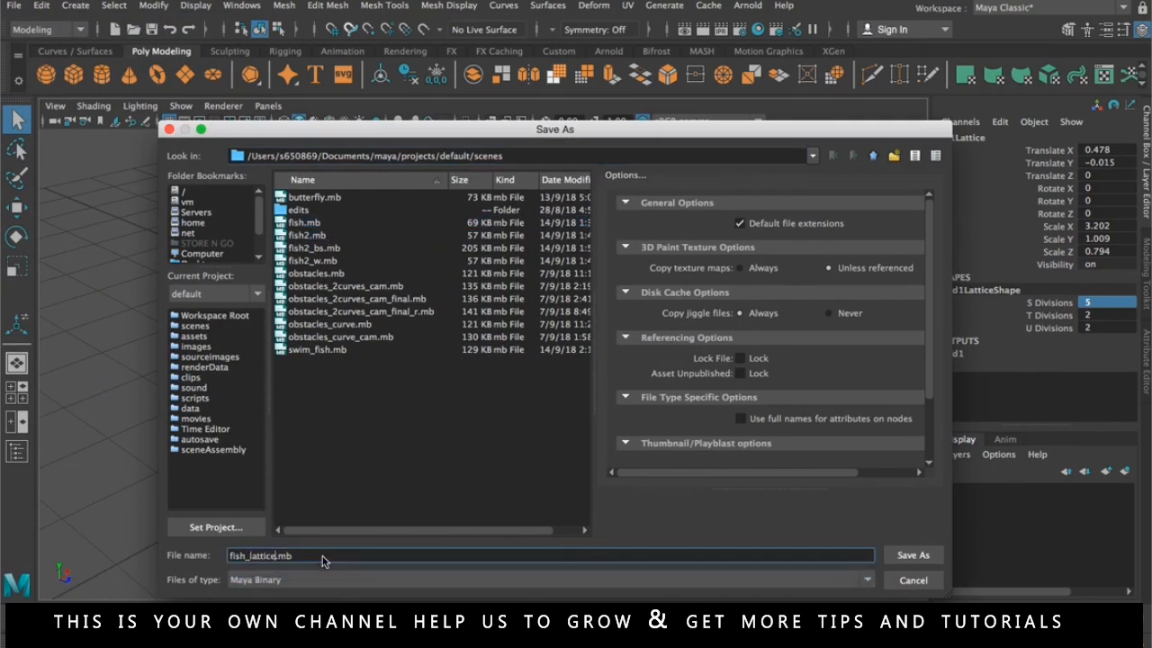
pyautogui.click(913, 556)
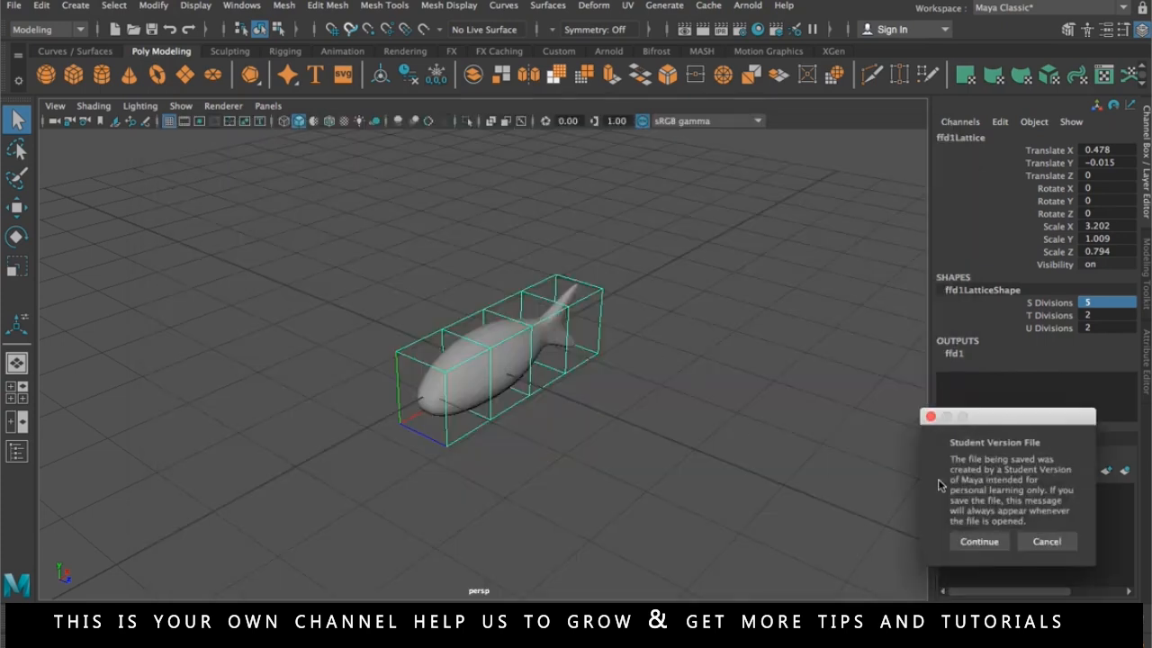
pyautogui.click(977, 543)
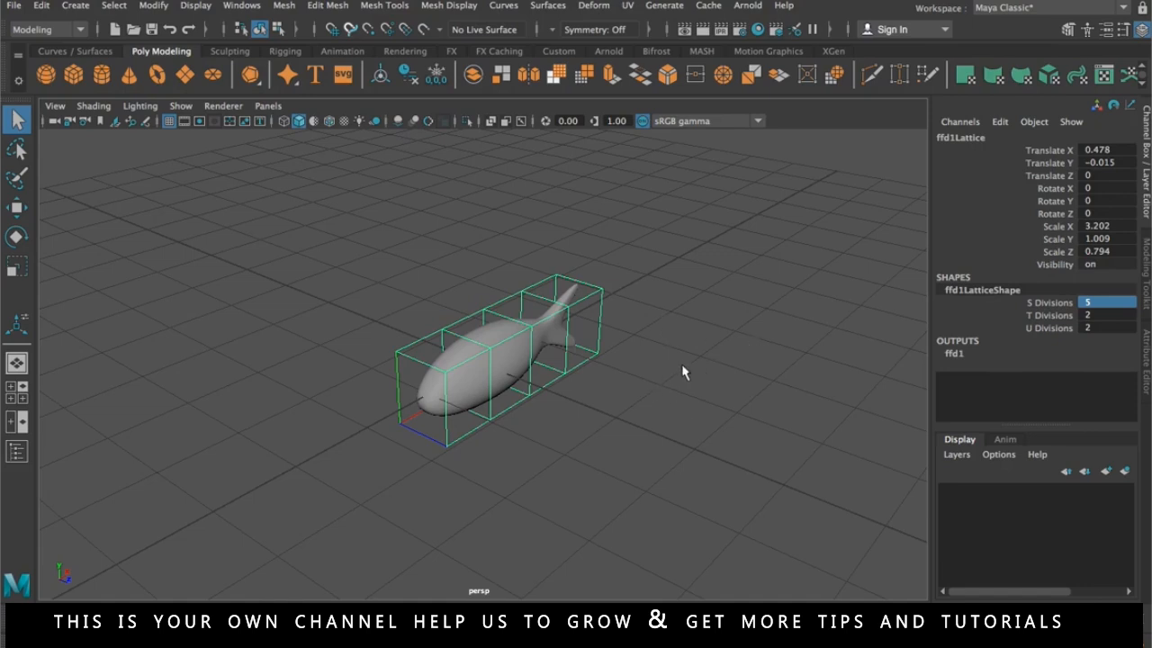
# - Switch the lattice to Lattice Point mode so its control points can be edited
pyautogui.moveTo(687, 347)
pyautogui.keyDown('alt'); pyautogui.mouseDown()
pyautogui.moveTo(630, 360)
pyautogui.moveTo(589, 327)
pyautogui.moveTo(717, 343)
pyautogui.moveTo(667, 347)
pyautogui.mouseUp(); pyautogui.keyUp('alt')
pyautogui.keyDown('alt'); pyautogui.moveTo(641, 398); pyautogui.dragTo(617, 386); pyautogui.keyUp('alt')
pyautogui.rightClick(552, 332)
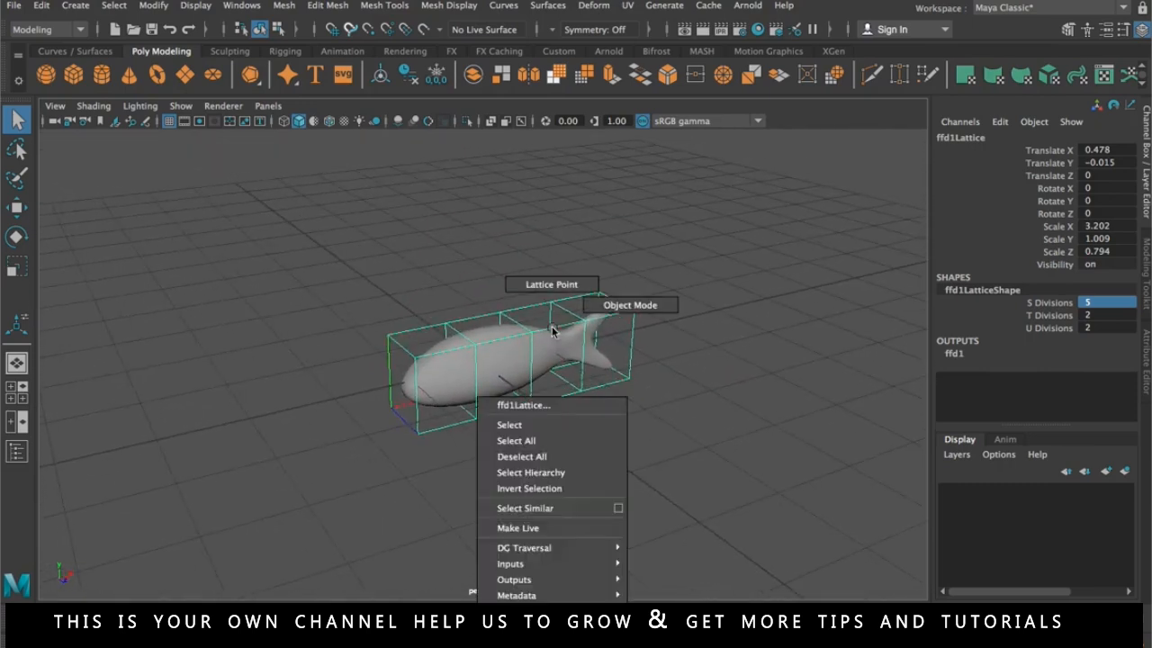
pyautogui.click(557, 286)
pyautogui.click(586, 321)
pyautogui.click(612, 358)
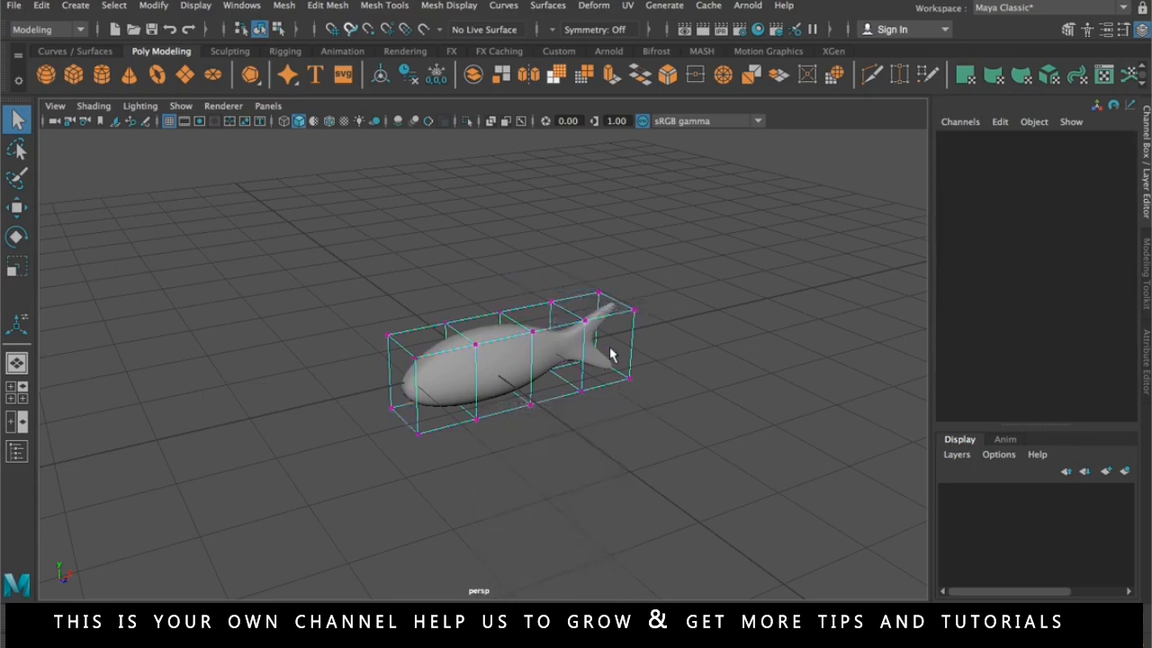
# - Try to raise the two upper lattice points at mid-body along the Y axis, and undo the move
pyautogui.click(532, 333)
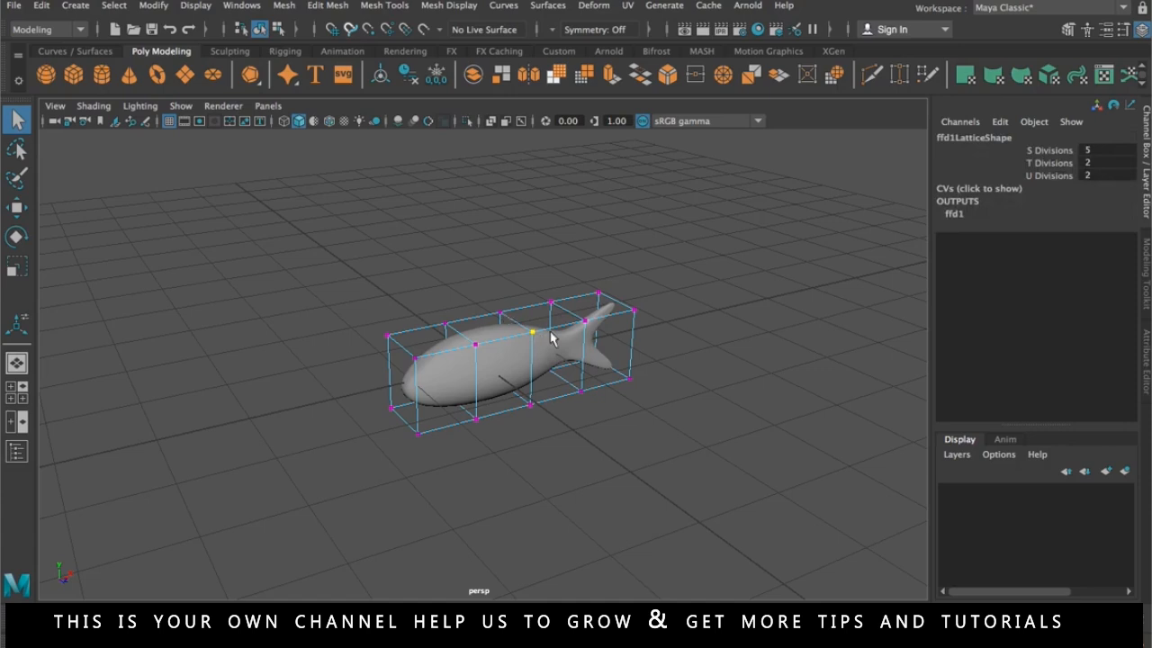
pyautogui.keyDown('shift'); pyautogui.click(501, 311); pyautogui.keyUp('shift')
pyautogui.press('w')
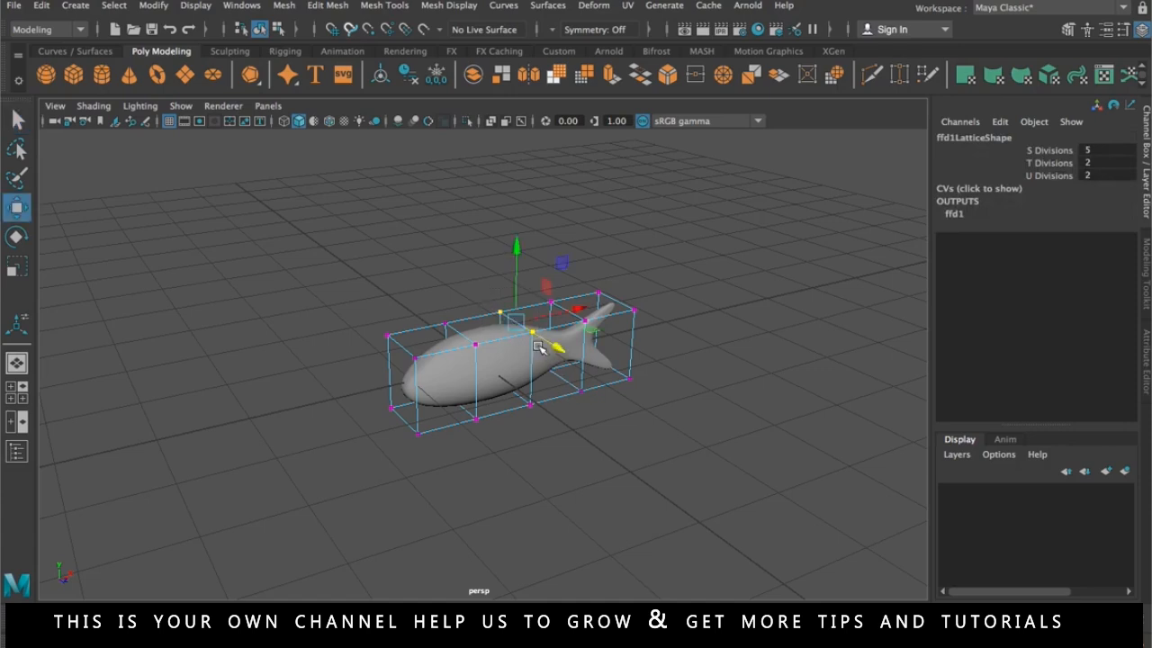
pyautogui.moveTo(519, 245); pyautogui.dragTo(516, 171)
pyautogui.keyDown('alt'); pyautogui.moveTo(594, 478); pyautogui.dragTo(651, 480); pyautogui.keyUp('alt')
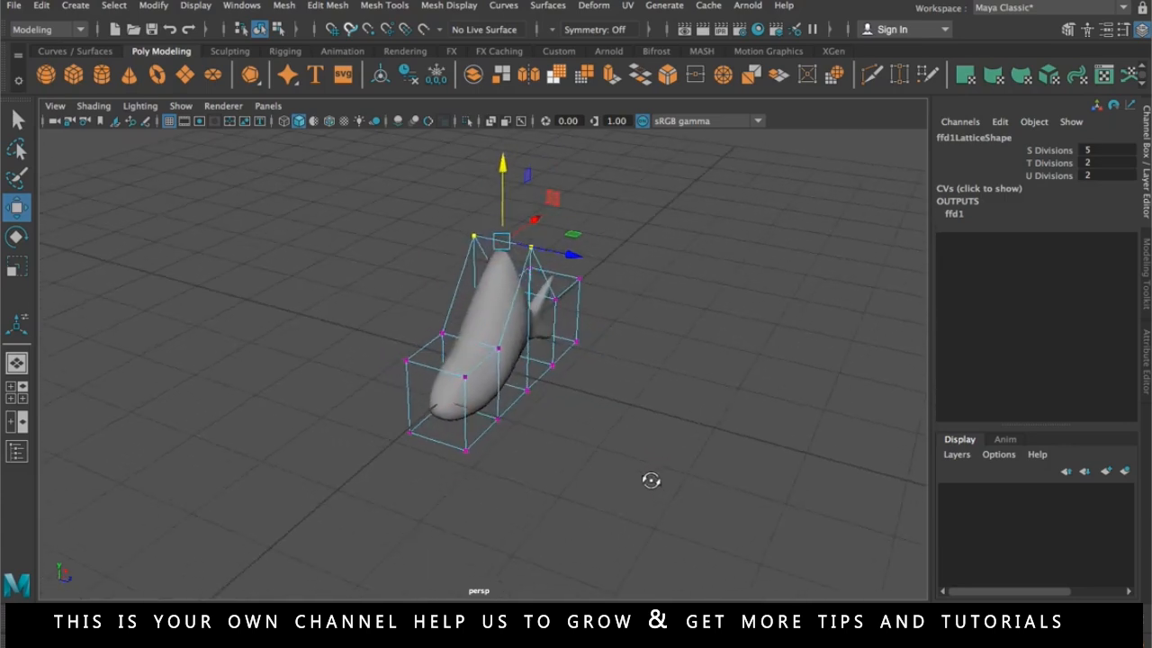
pyautogui.hotkey('ctrl', 'z')
# - Show the fish in the top view with shaded display and clear the lattice point selection
pyautogui.keyDown('alt'); pyautogui.moveTo(703, 434); pyautogui.dragTo(522, 432); pyautogui.keyUp('alt')
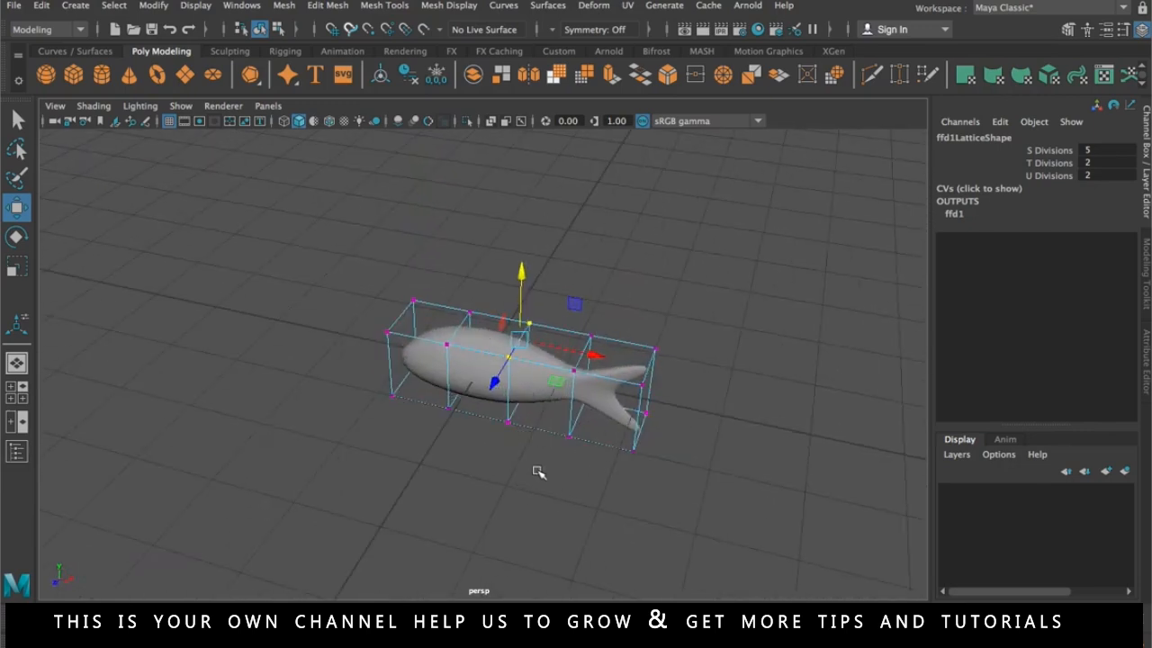
pyautogui.keyDown('alt'); pyautogui.moveTo(492, 476); pyautogui.dragTo(648, 441); pyautogui.keyUp('alt')
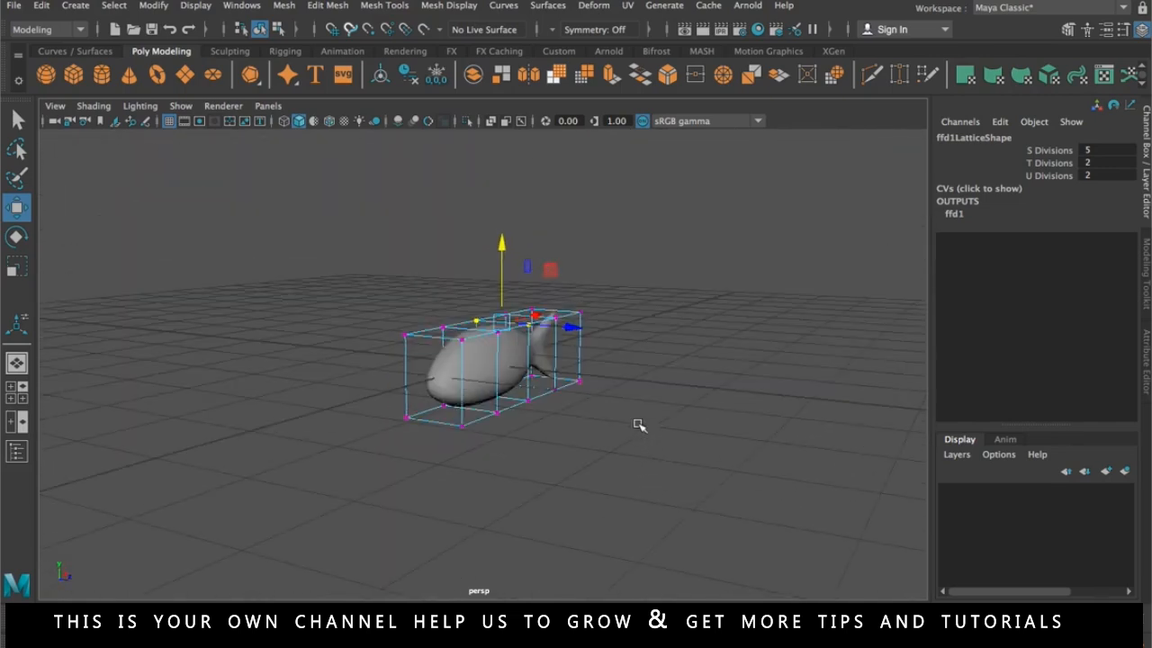
pyautogui.press('space')
pyautogui.press('space')
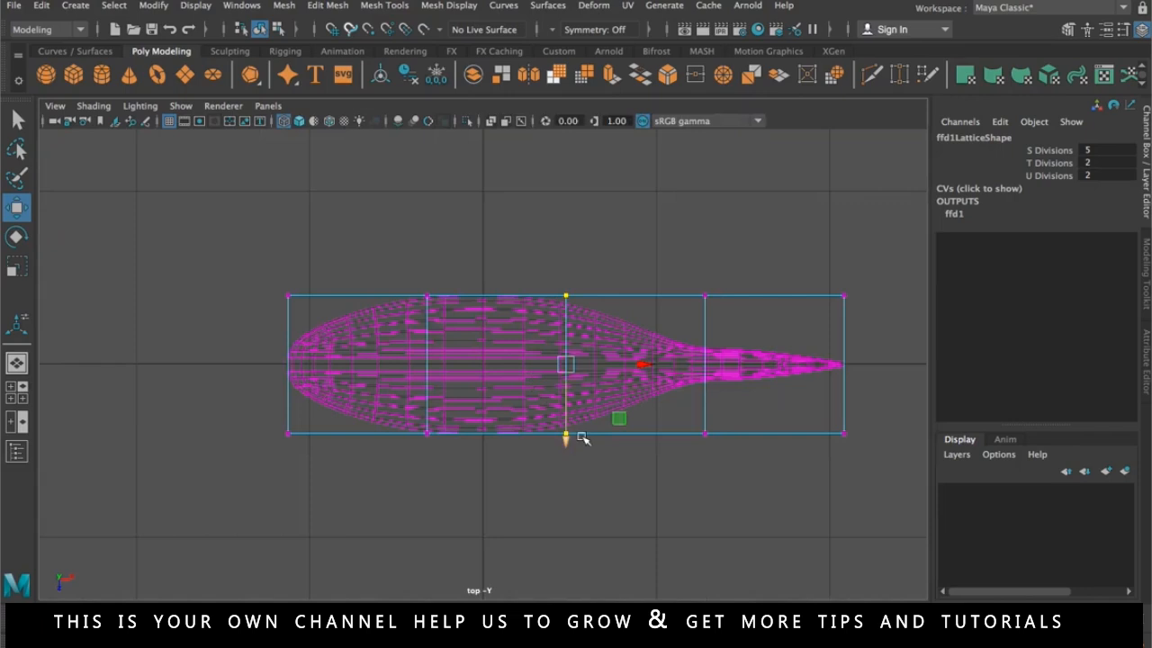
pyautogui.press('4')
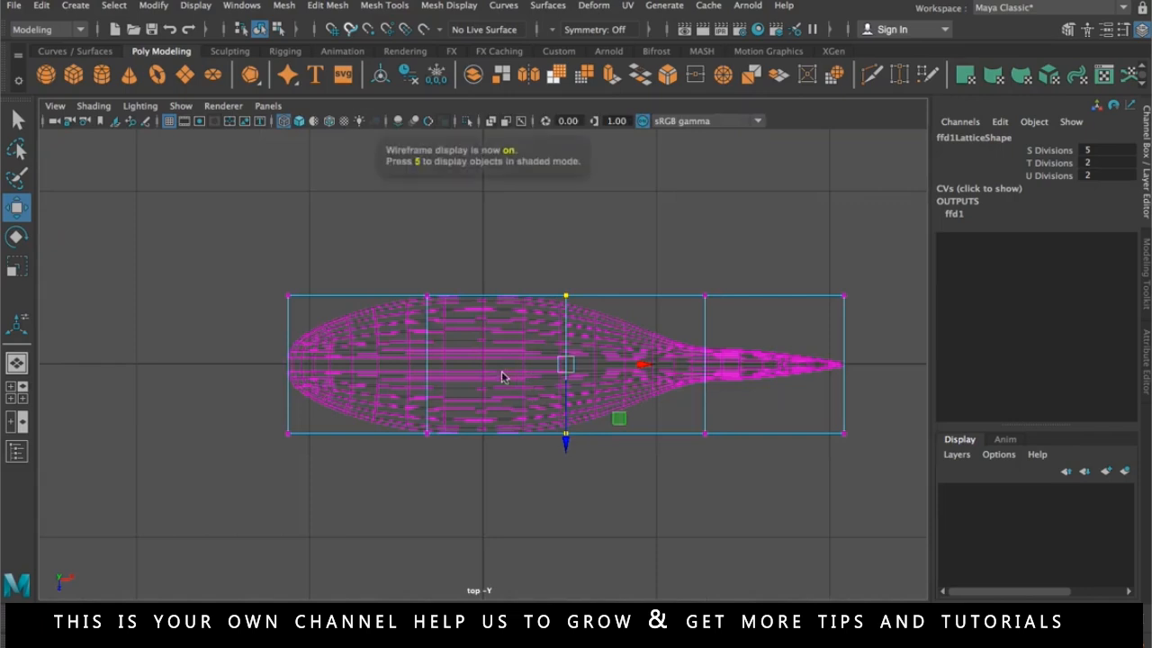
pyautogui.press('5')
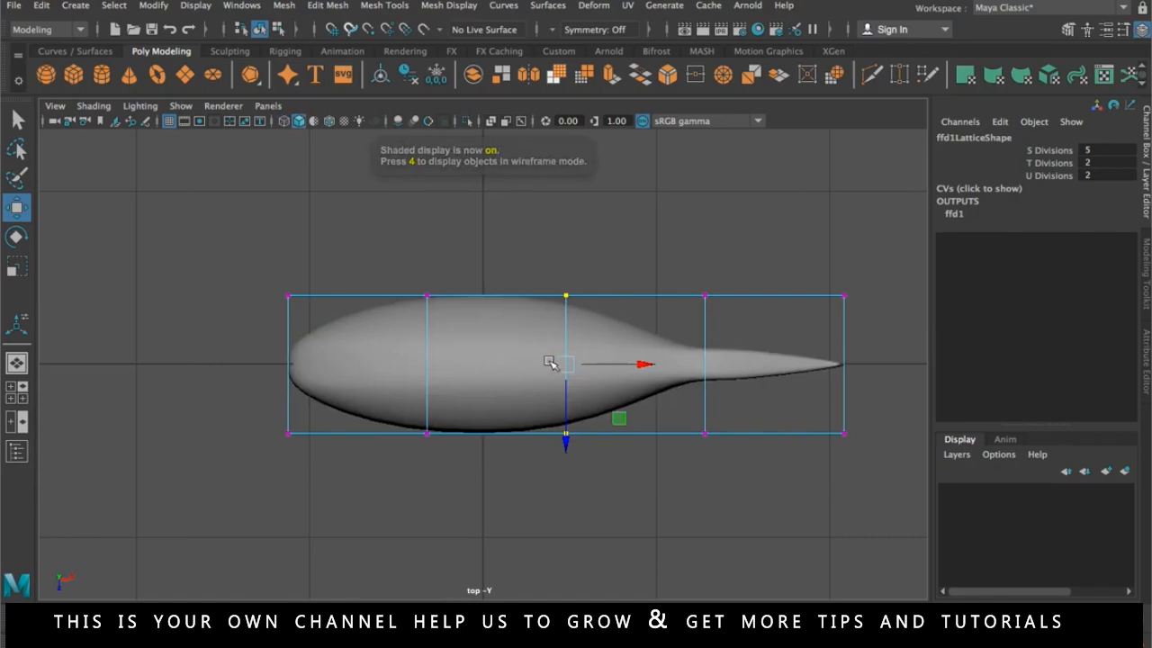
pyautogui.click(636, 231)
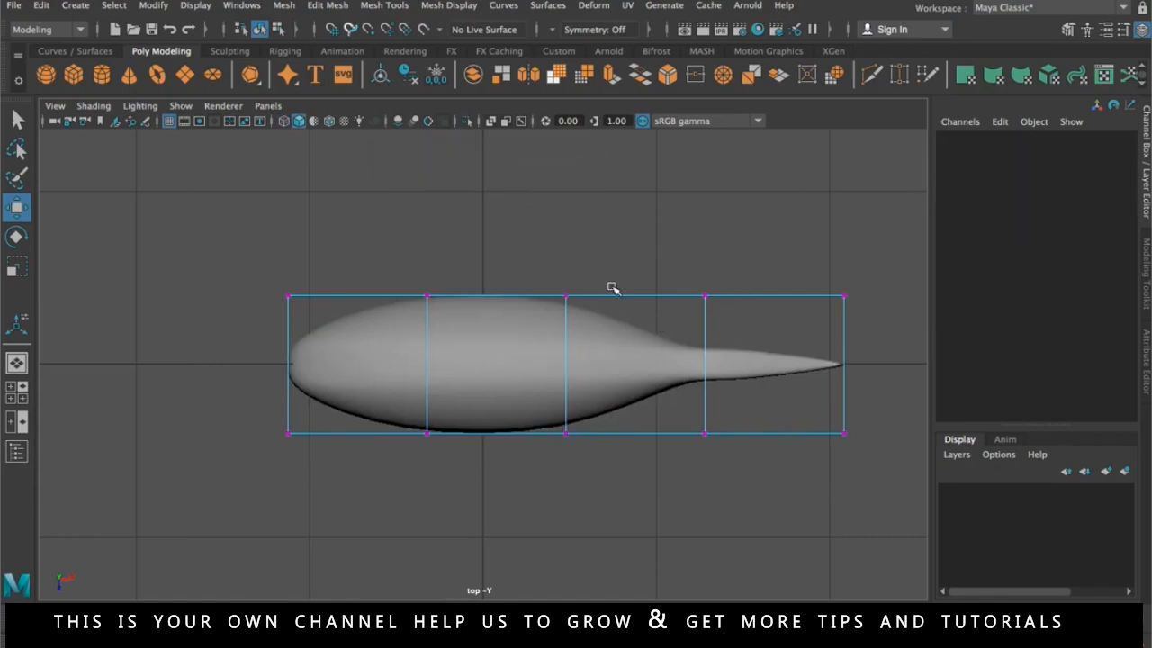
# - Bend the fish by moving the two tail columns, the middle column and the head-end column of lattice points toward negative Z
pyautogui.moveTo(792, 259); pyautogui.dragTo(889, 504)
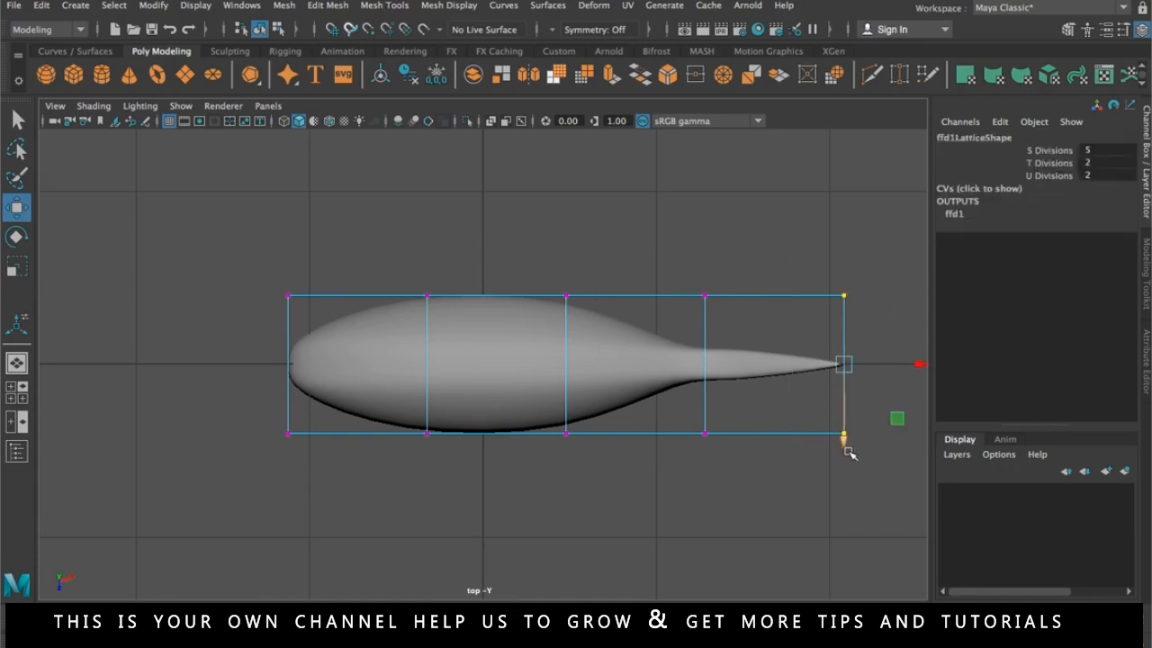
pyautogui.moveTo(847, 450); pyautogui.dragTo(847, 300)
pyautogui.moveTo(663, 263); pyautogui.dragTo(753, 516)
pyautogui.moveTo(708, 444); pyautogui.dragTo(704, 353)
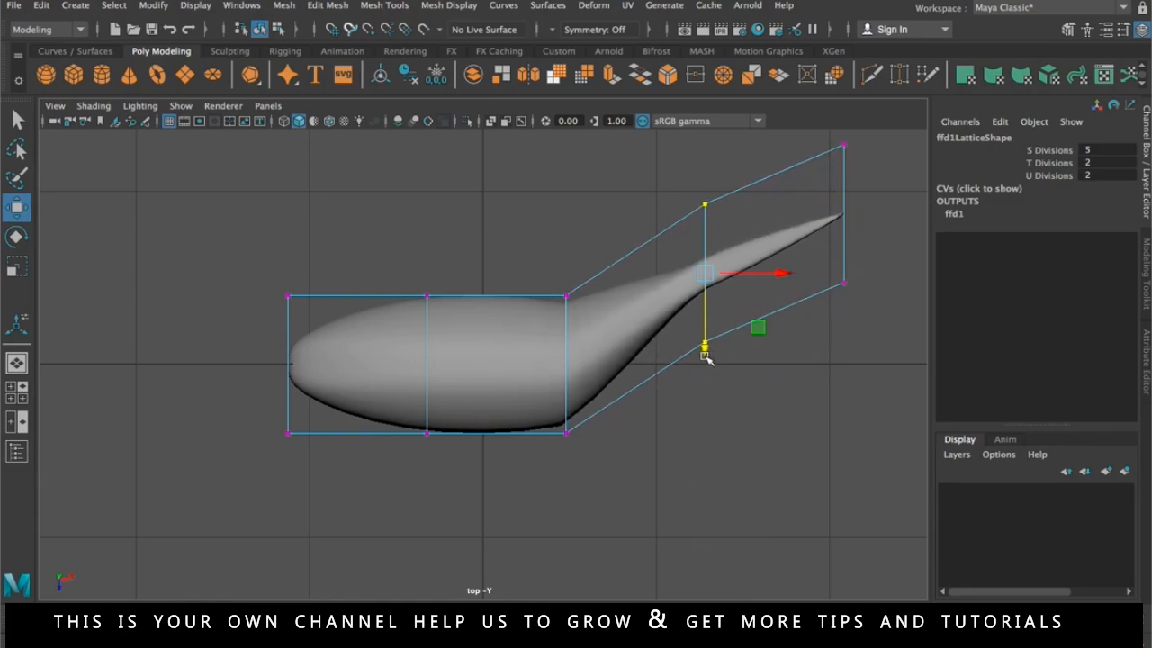
pyautogui.moveTo(543, 263); pyautogui.dragTo(569, 405)
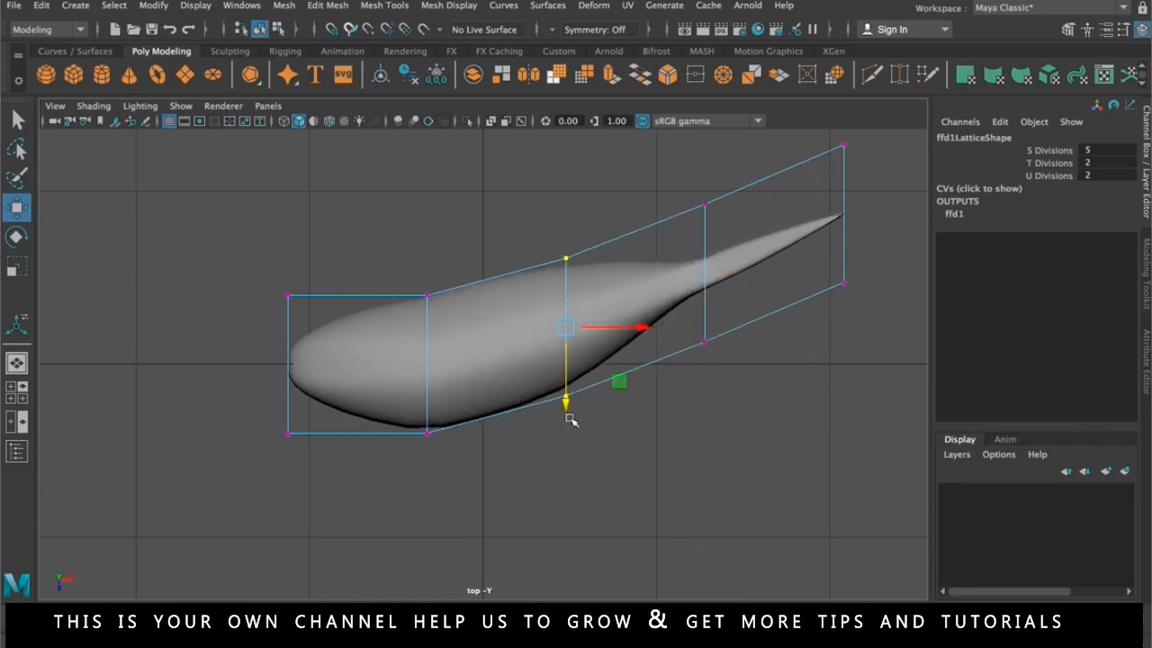
pyautogui.moveTo(255, 266); pyautogui.dragTo(295, 421)
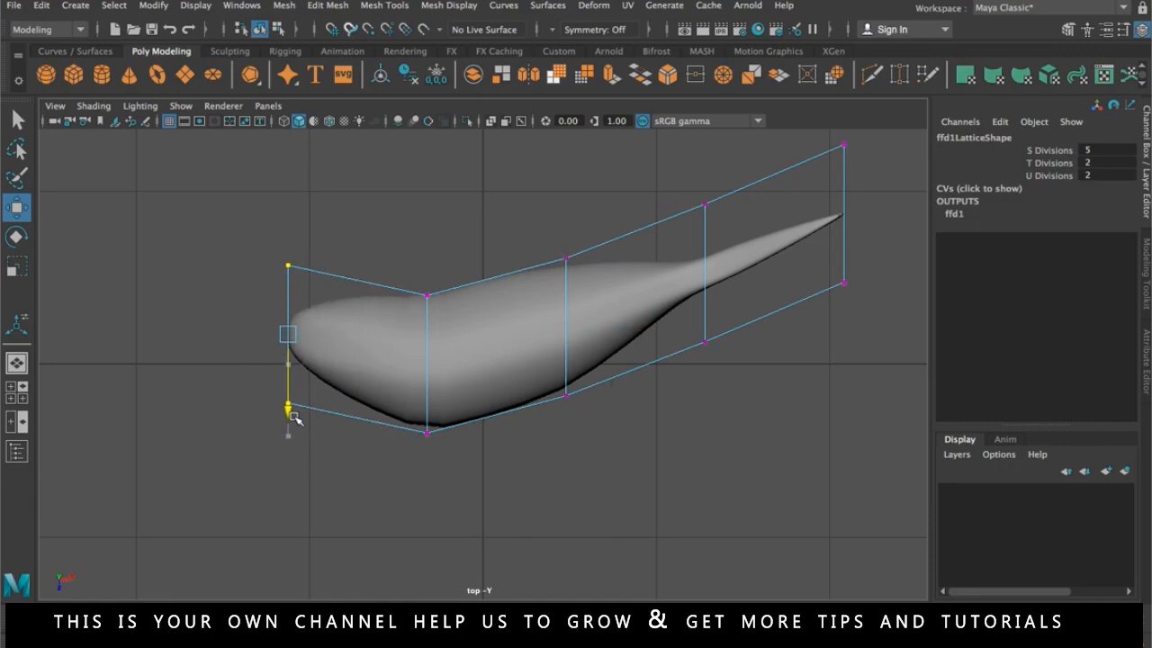
# - Nudge the lattice column just ahead of the tail end slightly back toward positive Z
pyautogui.moveTo(815, 144); pyautogui.dragTo(843, 338)
pyautogui.moveTo(681, 173); pyautogui.dragTo(740, 392)
pyautogui.moveTo(705, 348); pyautogui.dragTo(705, 360)
pyautogui.moveTo(538, 228)
pyautogui.mouseDown()
pyautogui.moveTo(556, 261)
pyautogui.moveTo(553, 227)
pyautogui.mouseUp()
# - Pull the two tail columns of lattice points slightly toward the head along X, moving the tail-end column further toward negative Z
pyautogui.moveTo(813, 143); pyautogui.dragTo(891, 366)
pyautogui.moveTo(900, 210); pyautogui.dragTo(877, 210)
pyautogui.moveTo(822, 265); pyautogui.dragTo(822, 254)
pyautogui.moveTo(674, 179); pyautogui.dragTo(739, 380)
pyautogui.moveTo(750, 286); pyautogui.dragTo(744, 287)
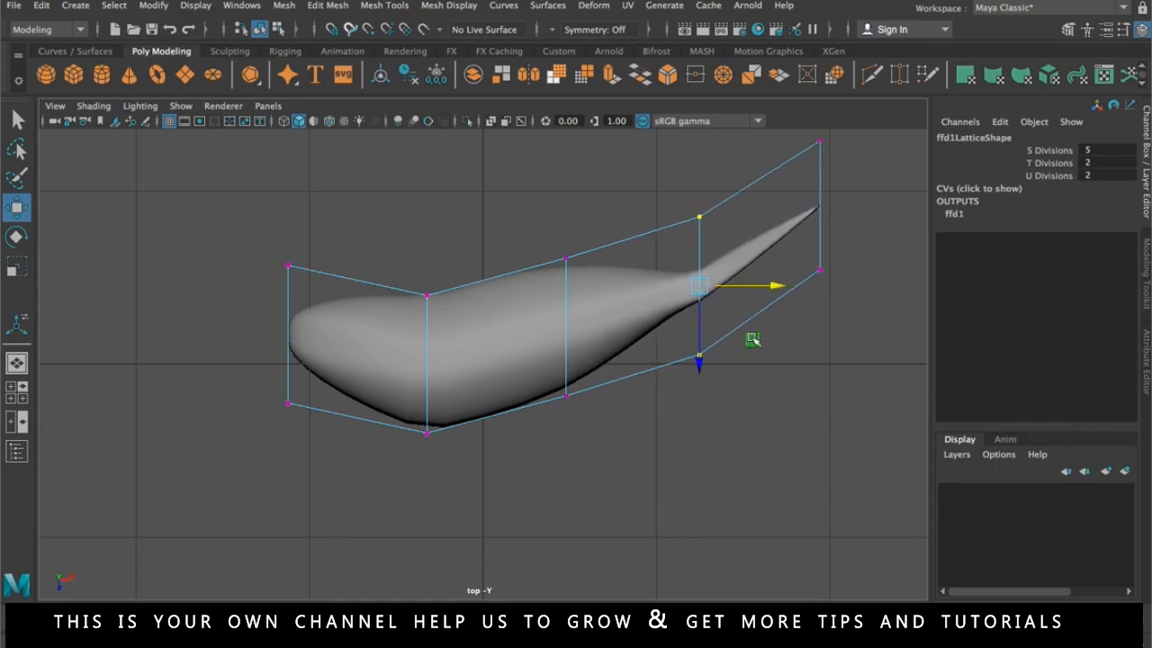
# - Move the middle column of lattice points slightly back toward positive Z and clear the selection
pyautogui.moveTo(538, 228); pyautogui.dragTo(585, 416)
pyautogui.moveTo(570, 372); pyautogui.dragTo(573, 385)
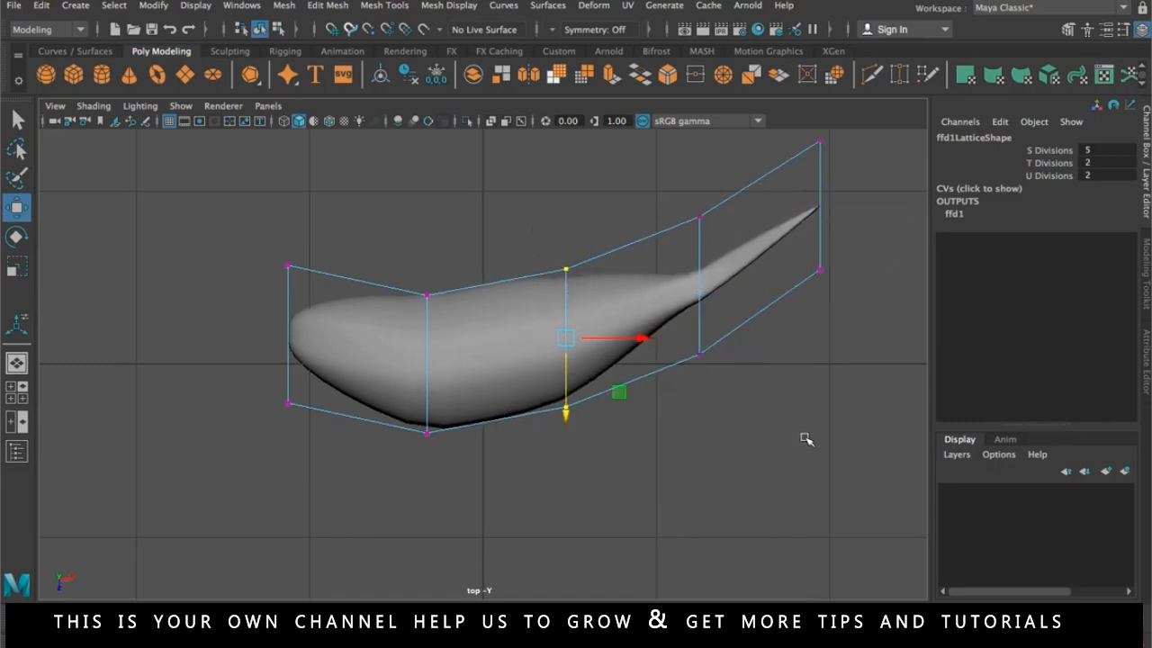
pyautogui.click(620, 392)
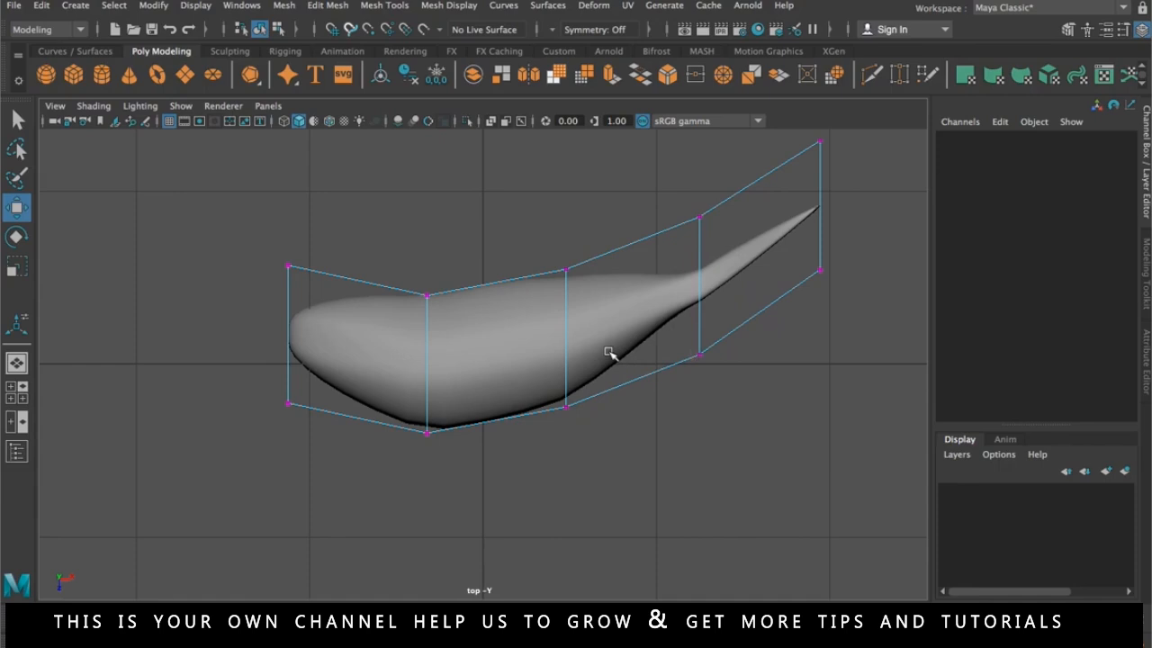
# - Duplicate the bent fish mesh in the perspective view and move the copy beside it to a Translate Z of -3.039
pyautogui.press('space')
pyautogui.press('space')
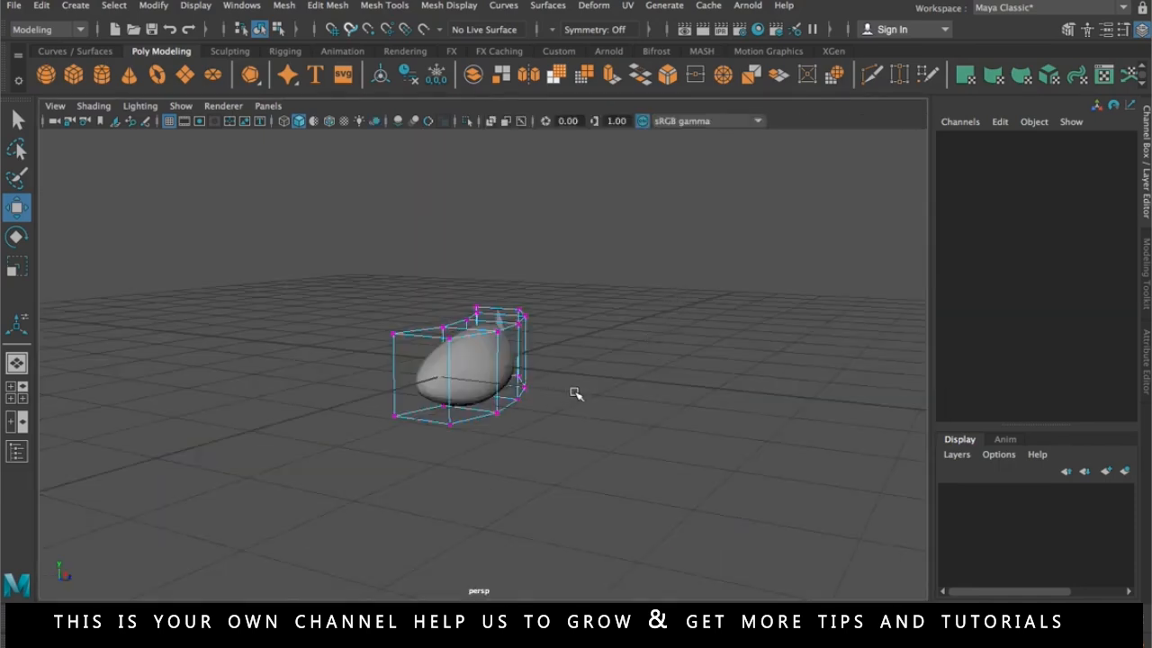
pyautogui.keyDown('alt'); pyautogui.moveTo(547, 409); pyautogui.dragTo(647, 442); pyautogui.keyUp('alt')
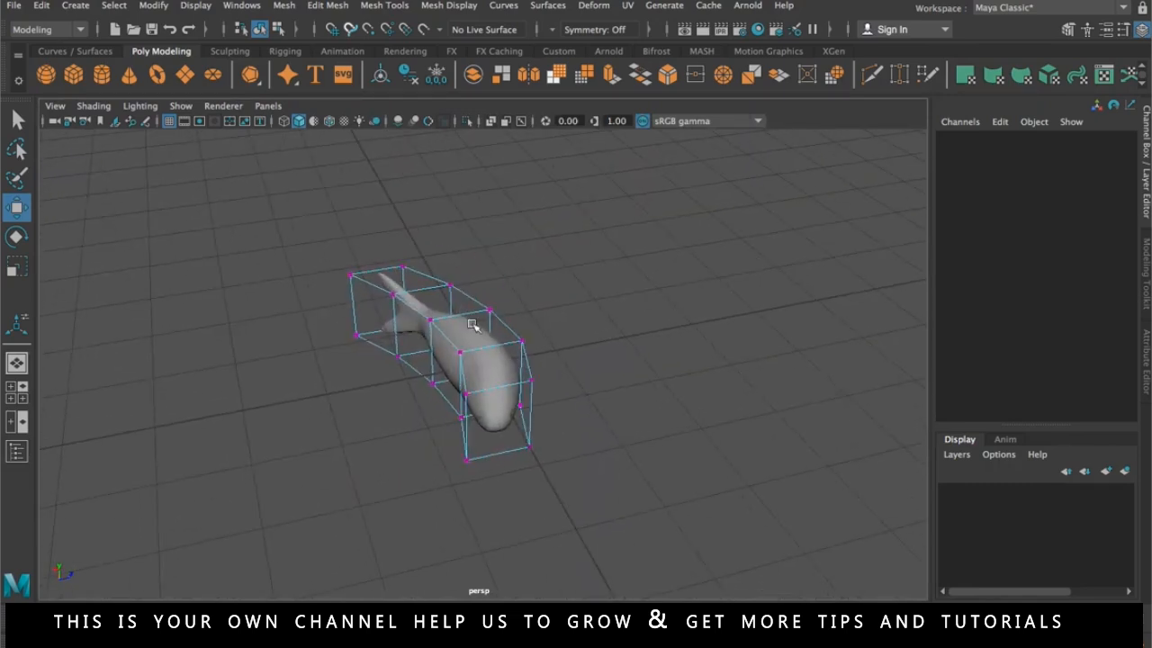
pyautogui.keyDown('alt'); pyautogui.moveTo(532, 442); pyautogui.dragTo(586, 417); pyautogui.keyUp('alt')
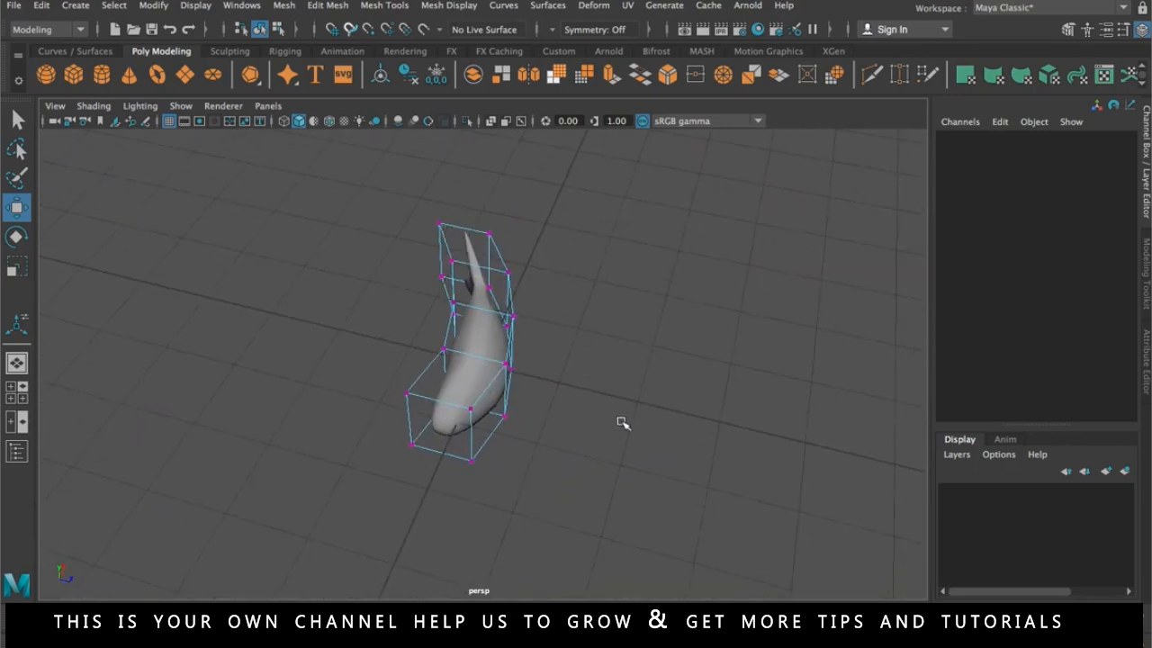
pyautogui.click(482, 346)
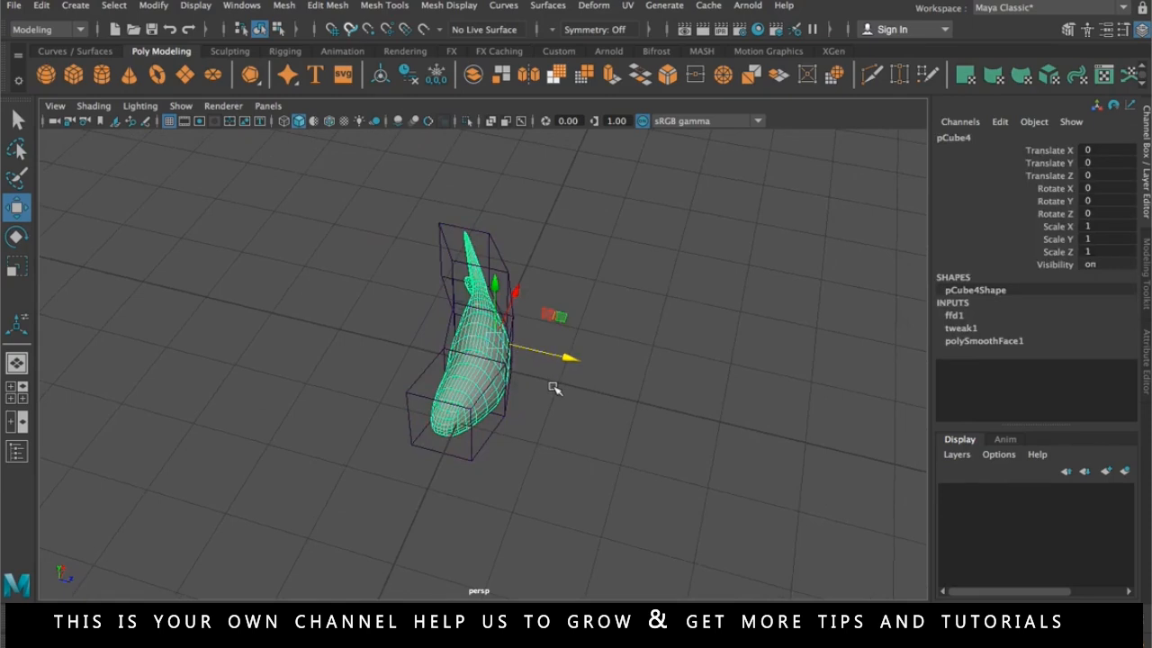
pyautogui.hotkey('ctrl', 'd')
pyautogui.moveTo(562, 359); pyautogui.dragTo(342, 300)
pyautogui.keyDown('alt'); pyautogui.moveTo(576, 470); pyautogui.dragTo(625, 465); pyautogui.keyUp('alt')
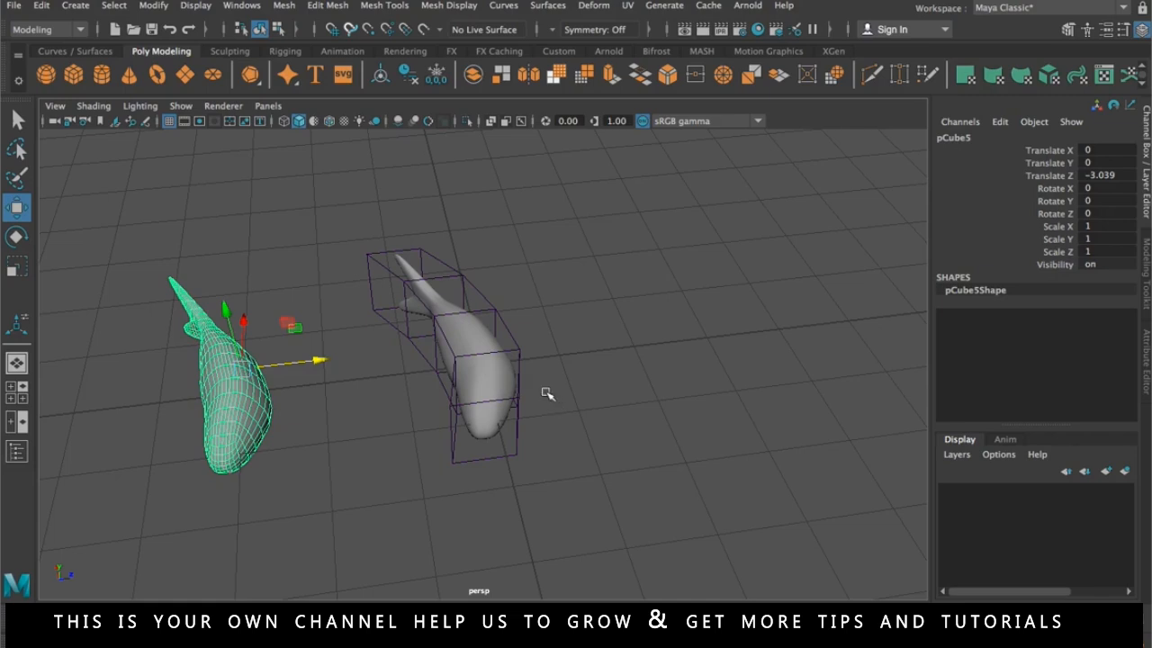
# - Reset the lattice around the original fish in the top view to its undeformed shape
pyautogui.press('space')
pyautogui.press('space')
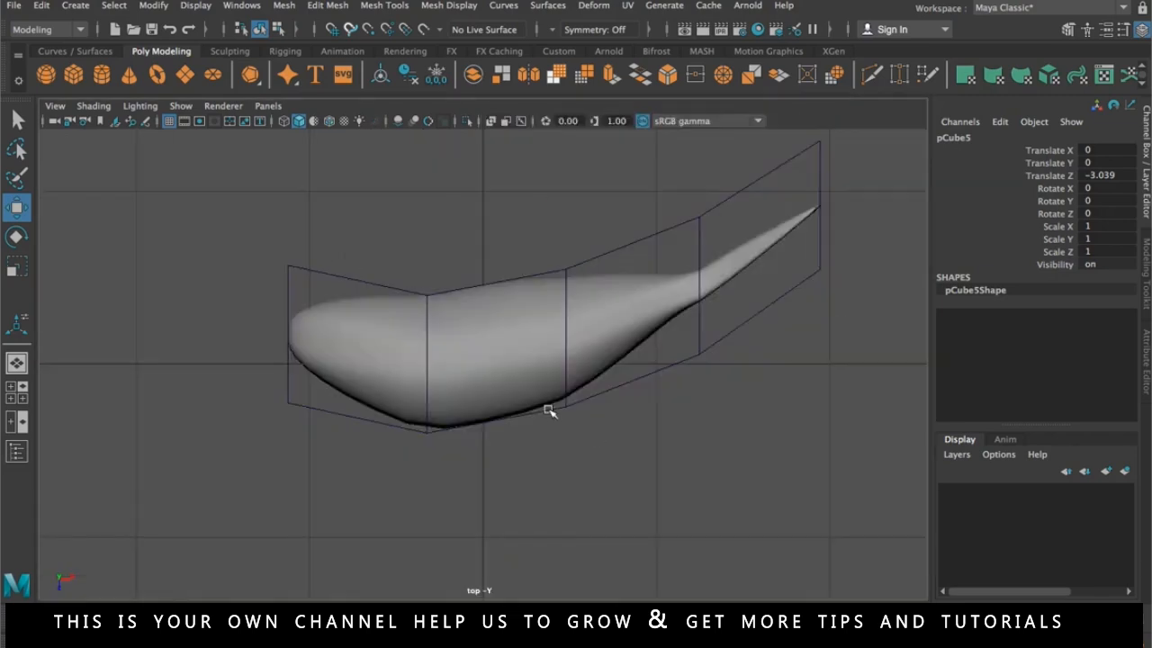
pyautogui.click(514, 281)
pyautogui.scroll(-5, 540, 370)
pyautogui.scroll(1, 549, 392)
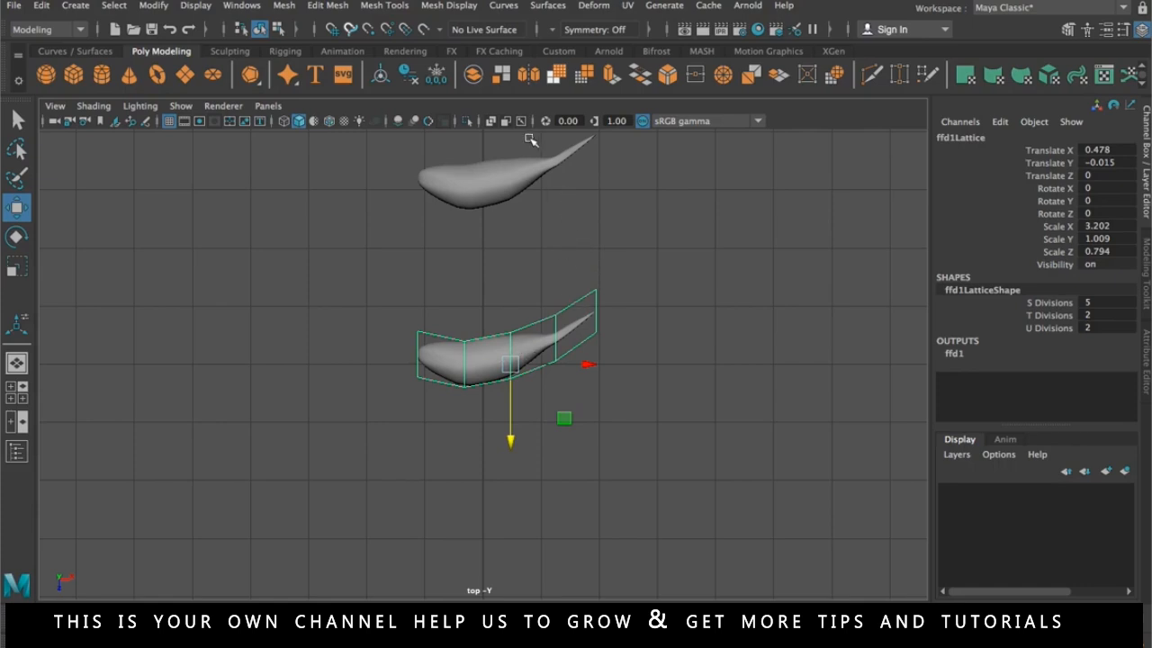
pyautogui.click(593, 6)
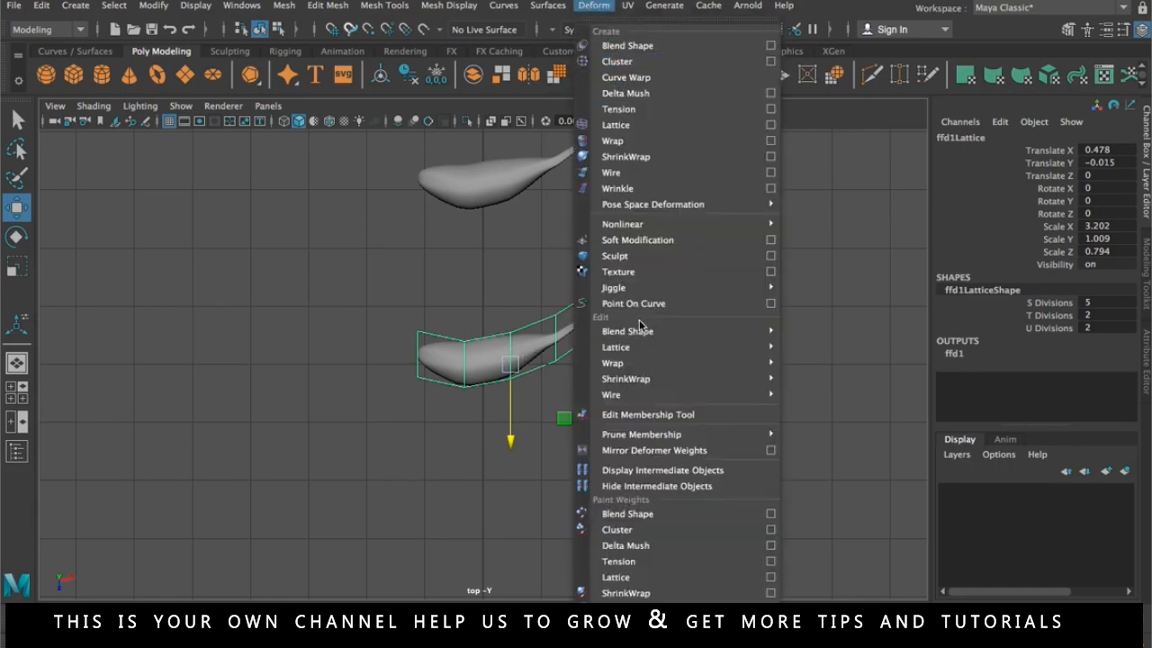
pyautogui.moveTo(643, 349)
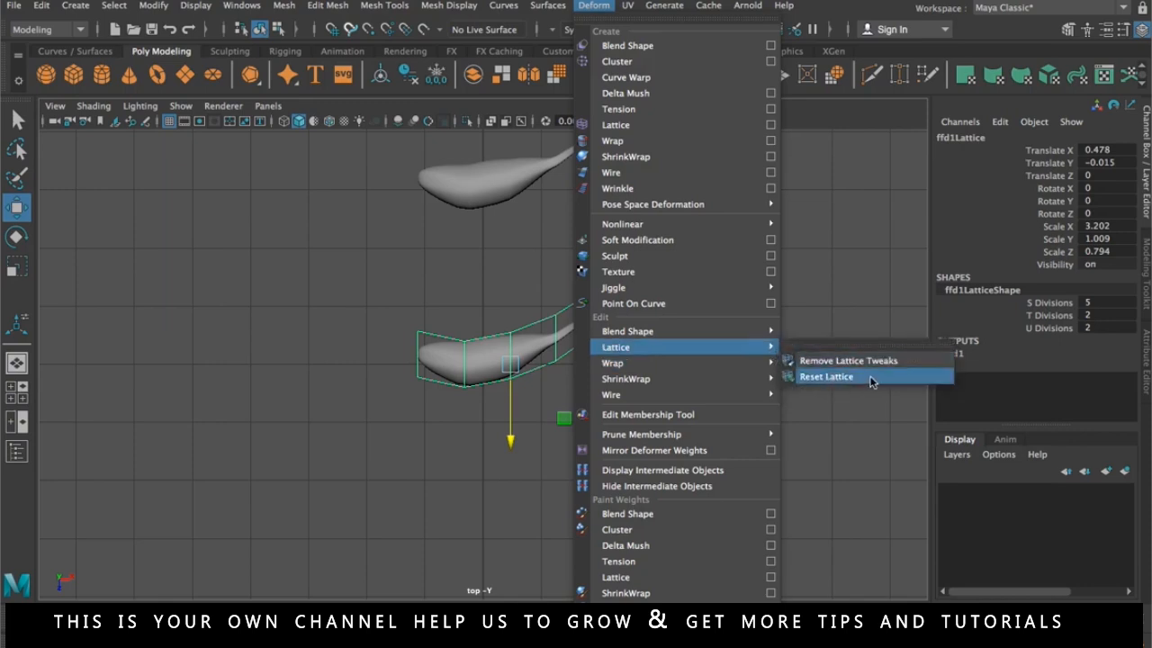
pyautogui.click(871, 379)
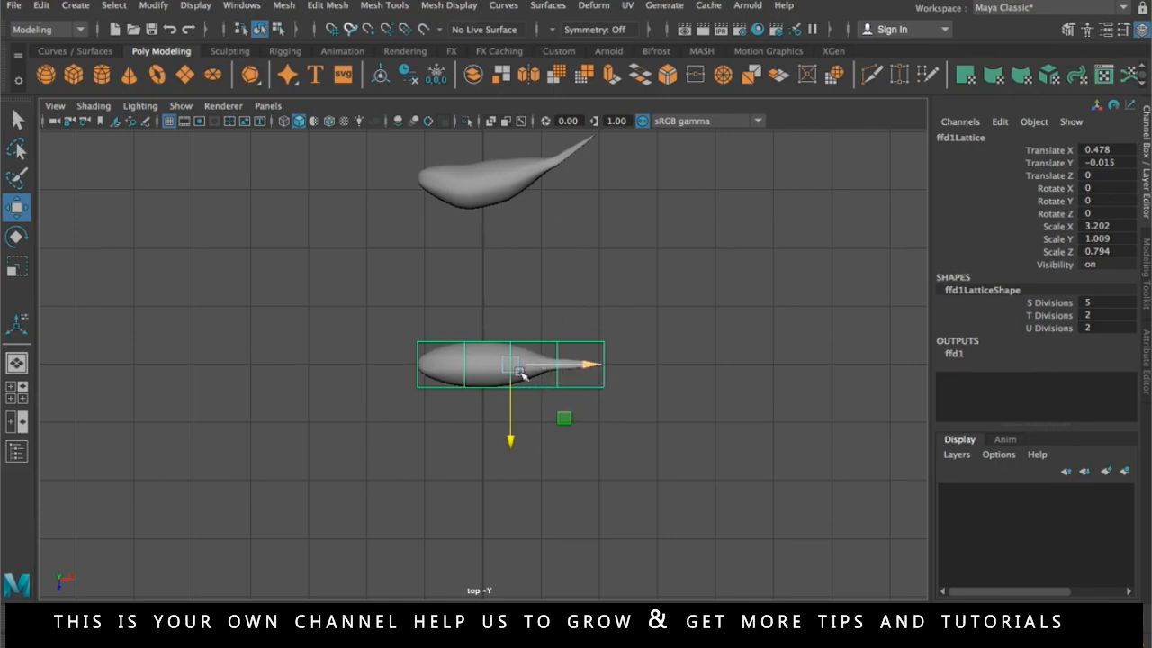
# - Bend the fish by moving the head column and the three rear lattice columns toward positive Z, pulling the tail end slightly toward the head
pyautogui.moveTo(444, 343); pyautogui.dragTo(446, 300, button='right')
pyautogui.moveTo(368, 314); pyautogui.dragTo(419, 426)
pyautogui.moveTo(582, 324); pyautogui.dragTo(606, 474)
pyautogui.moveTo(535, 319); pyautogui.dragTo(554, 444)
pyautogui.moveTo(493, 317); pyautogui.dragTo(513, 425)
pyautogui.moveTo(598, 394); pyautogui.dragTo(630, 497)
pyautogui.moveTo(634, 435); pyautogui.dragTo(628, 436)
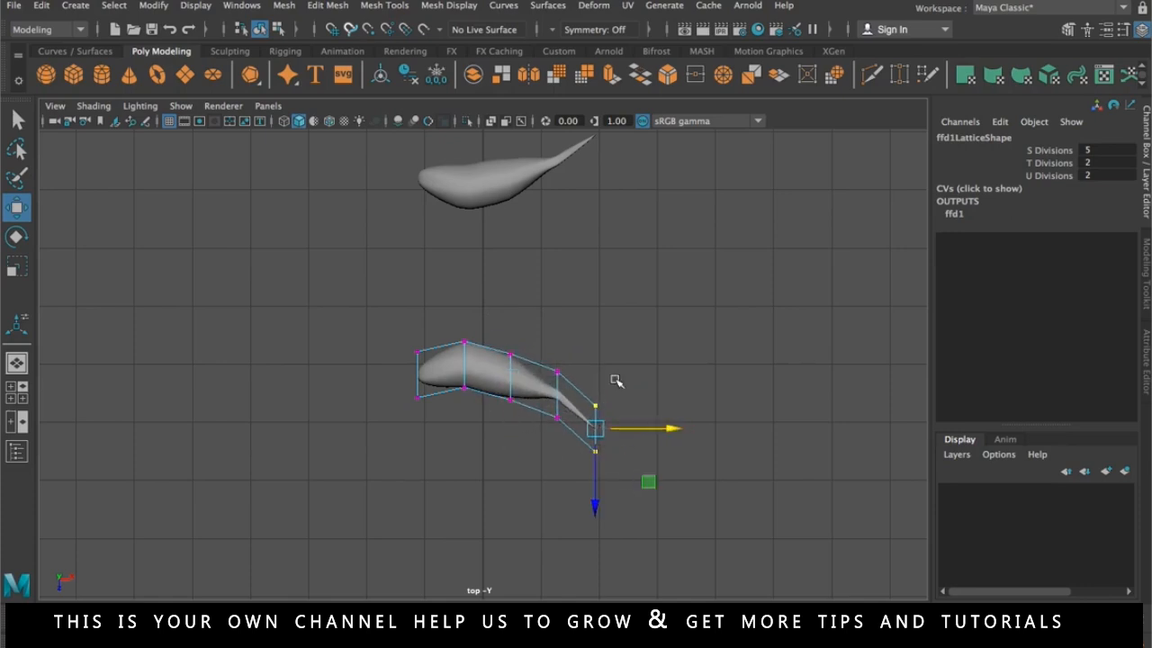
# - Nudge the middle lattice column and the one just ahead of the tail end slightly toward negative Z, then clear the selection
pyautogui.moveTo(549, 365); pyautogui.dragTo(555, 429)
pyautogui.moveTo(507, 346); pyautogui.dragTo(511, 420)
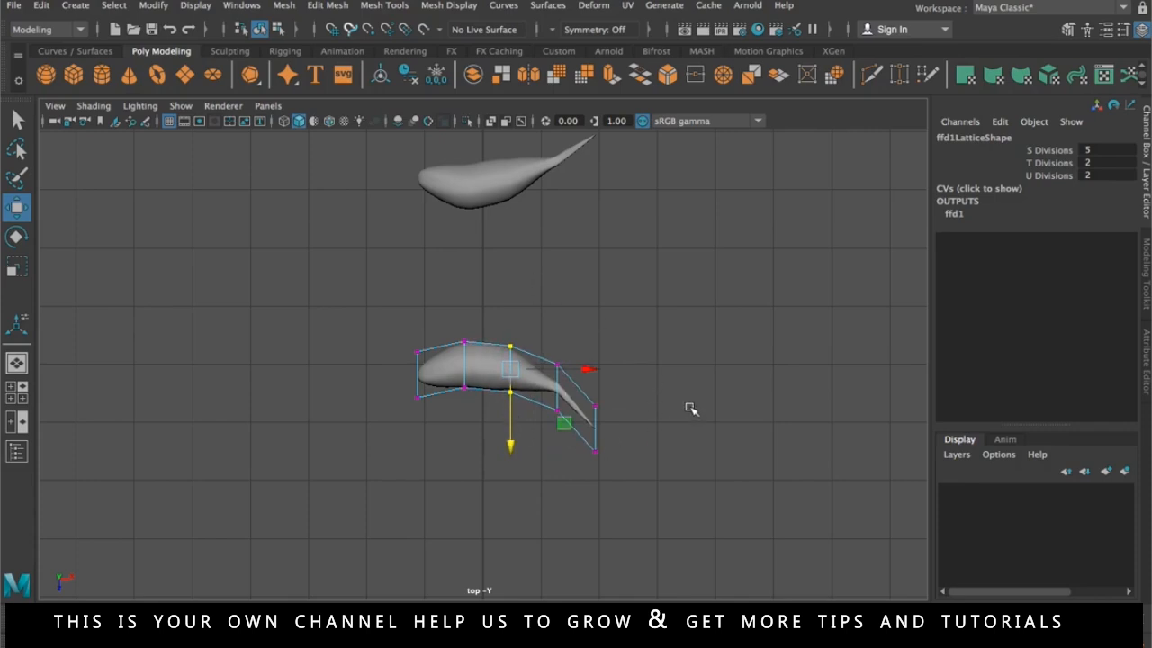
pyautogui.click(633, 331)
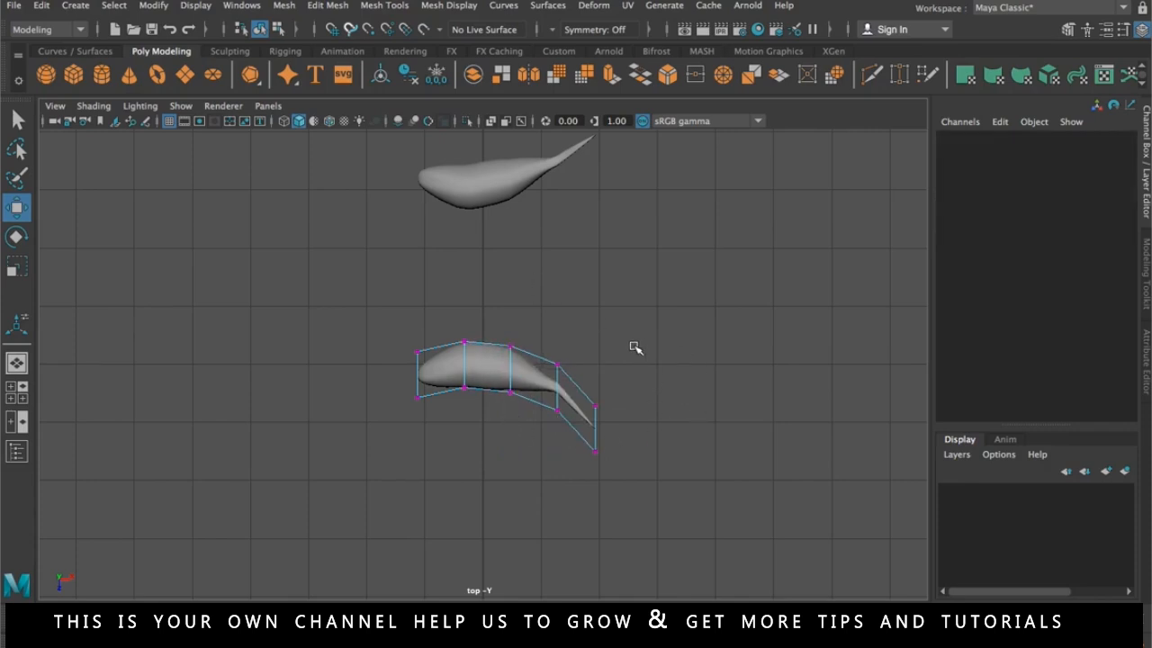
# - Duplicate the newly bent fish mesh and move the copy to a Translate Z of 2.706
pyautogui.click(484, 365)
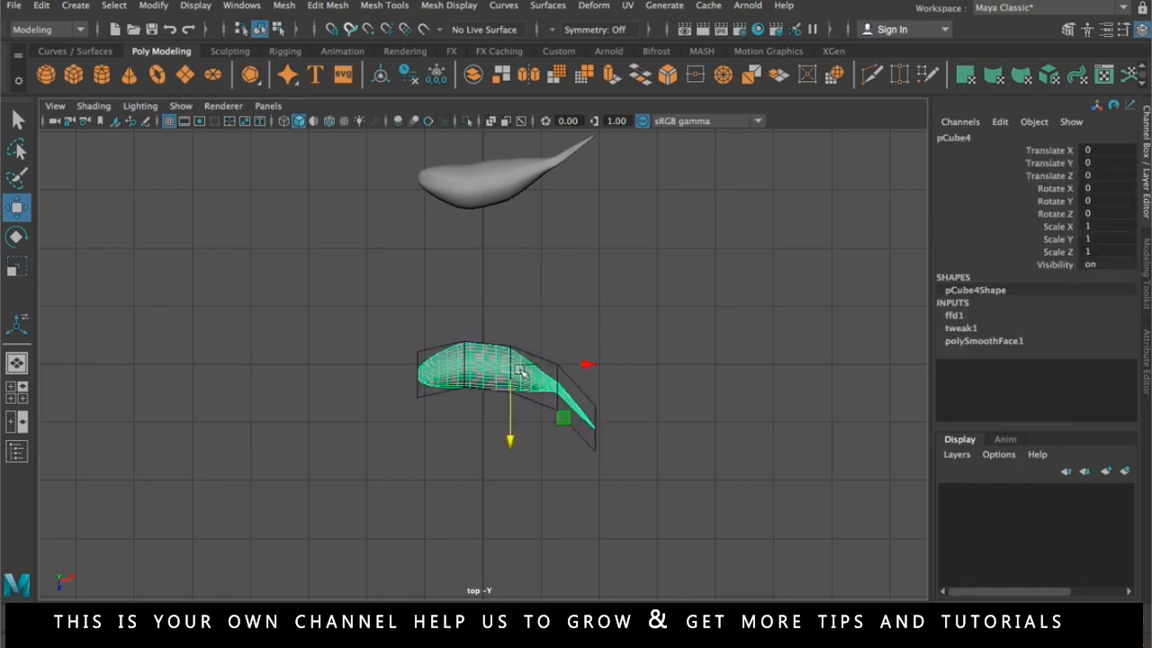
pyautogui.hotkey('ctrl', 'd')
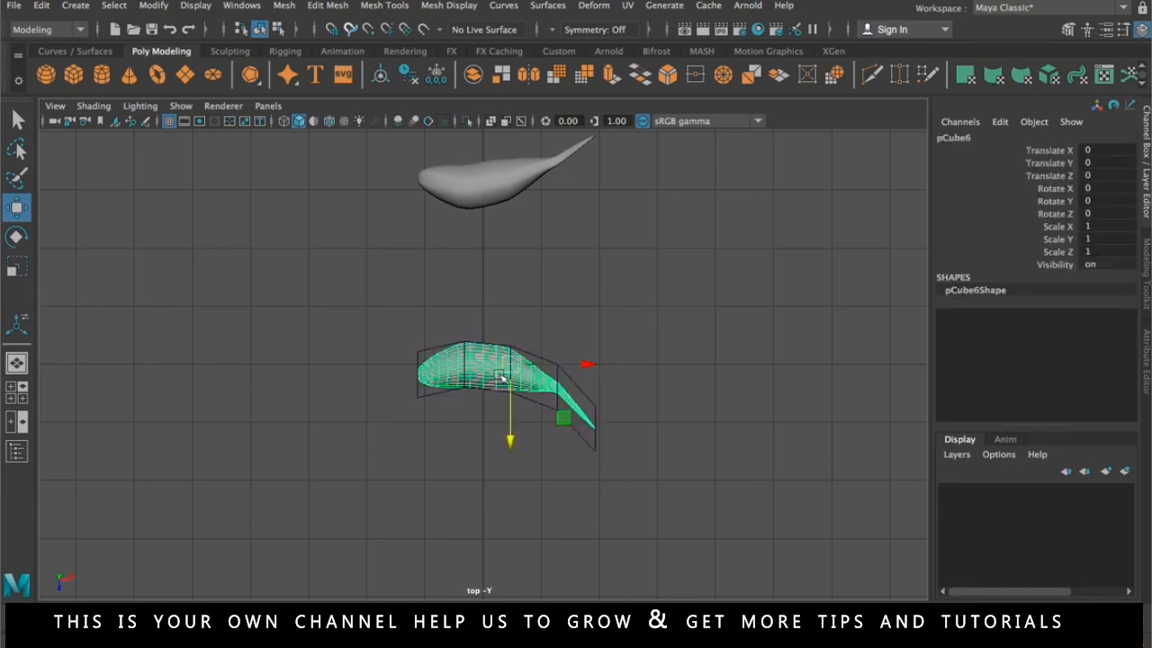
pyautogui.moveTo(509, 410); pyautogui.dragTo(498, 568)
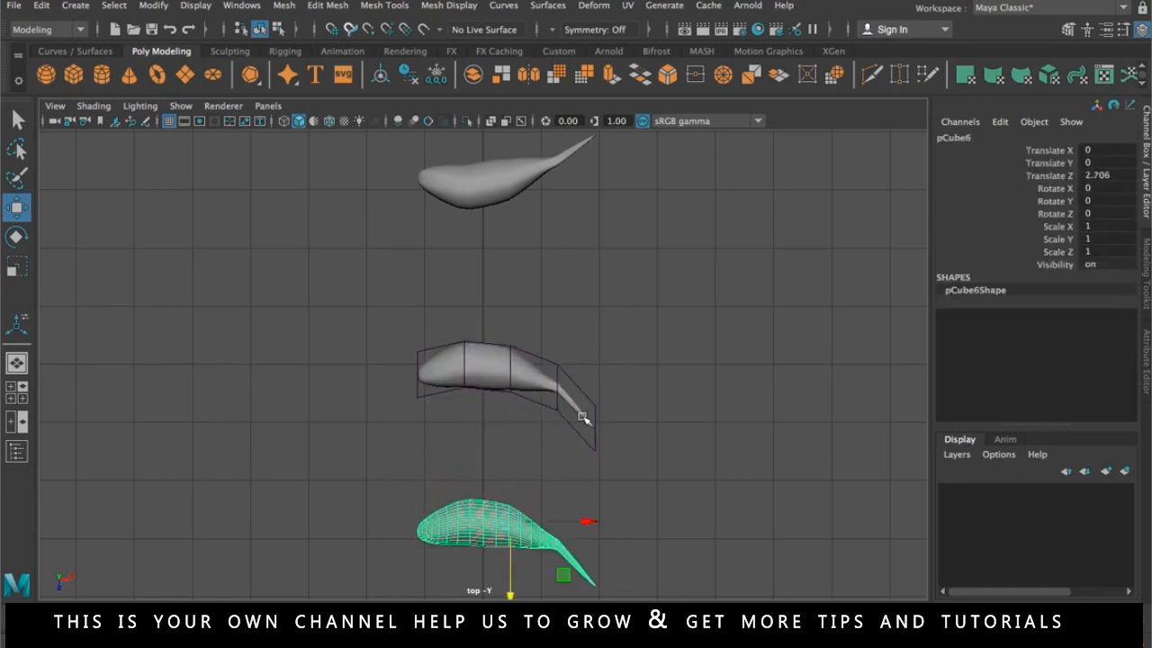
# - Straighten the original fish by resetting its lattice again, and clear the selection
pyautogui.click(522, 351)
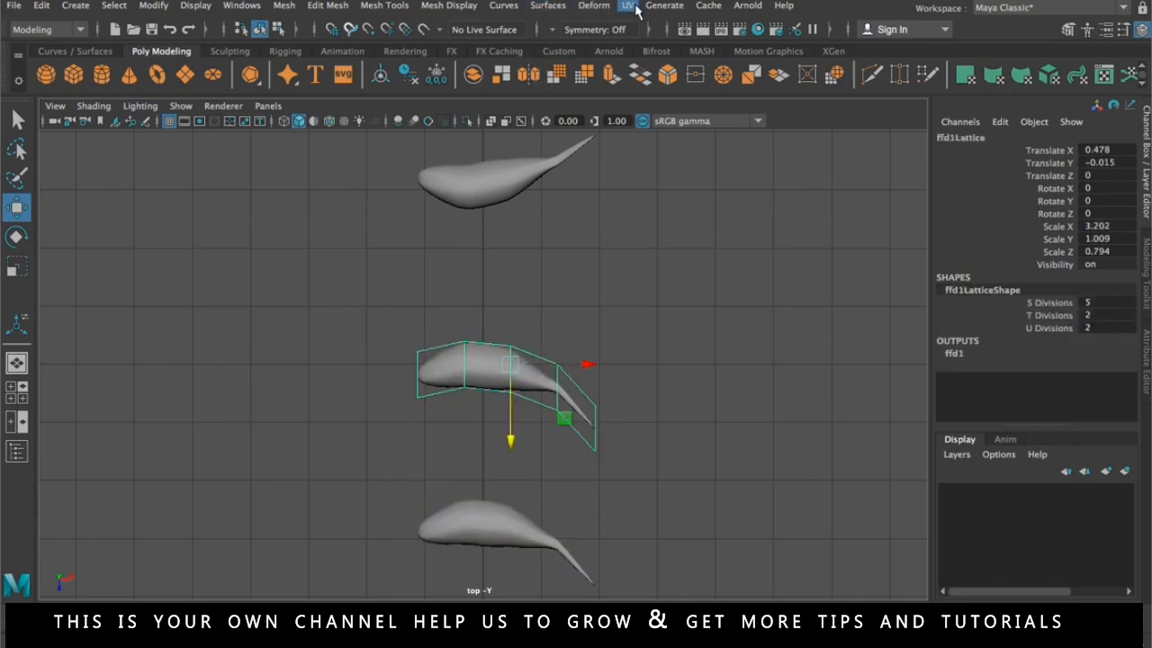
pyautogui.click(594, 6)
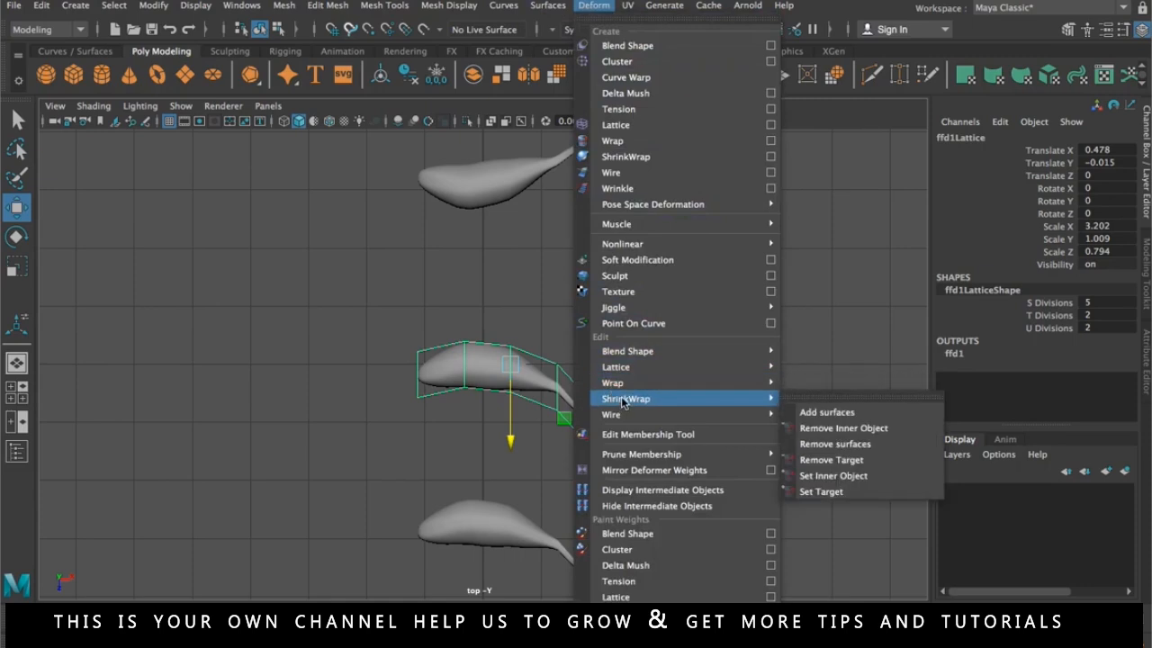
pyautogui.moveTo(648, 368)
pyautogui.click(827, 399)
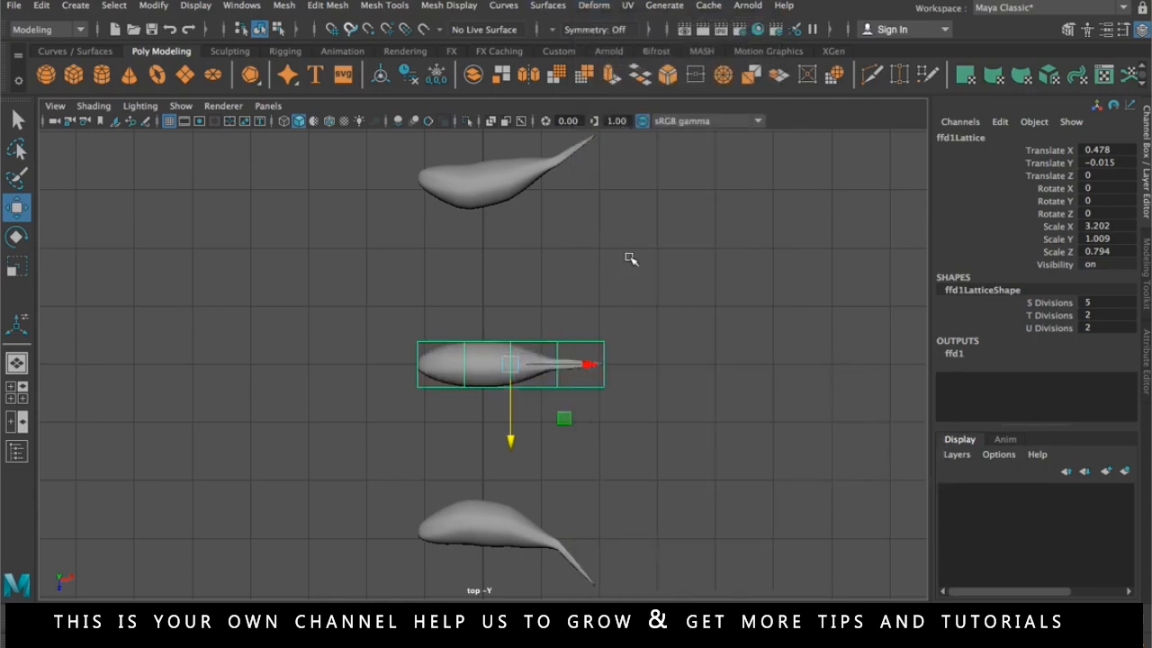
pyautogui.click(543, 255)
# - Check both bent copies in the perspective view and save the scene under the new name fish_lattice3.mb
pyautogui.press('space')
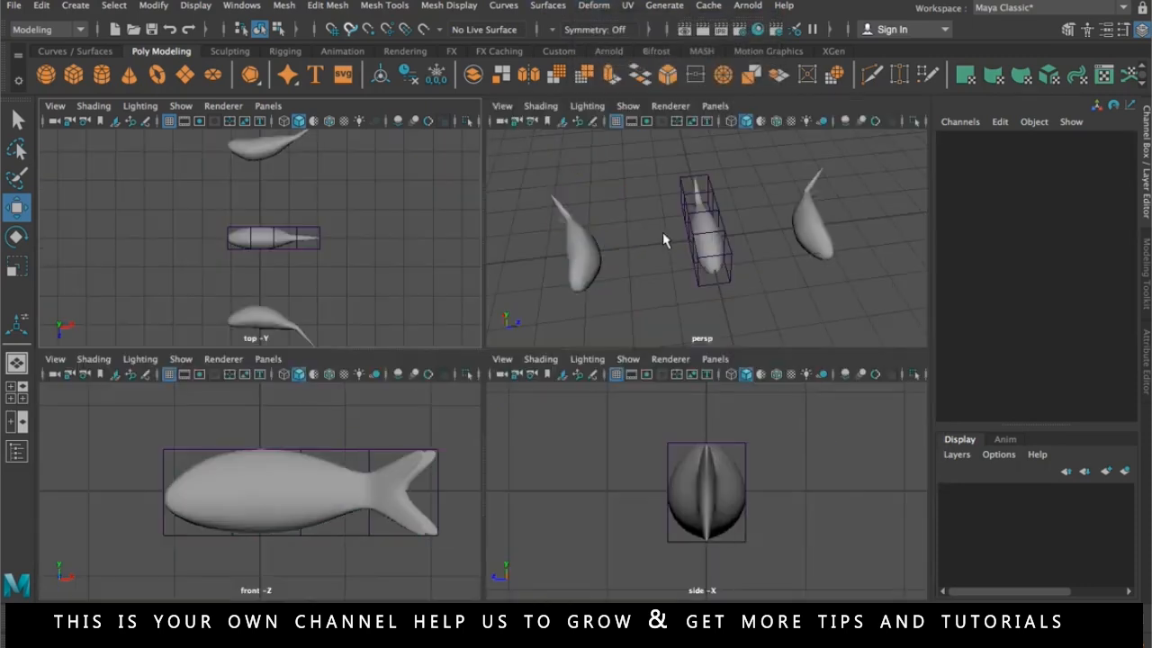
pyautogui.press('space')
pyautogui.keyDown('alt'); pyautogui.moveTo(590, 367); pyautogui.dragTo(566, 370); pyautogui.keyUp('alt')
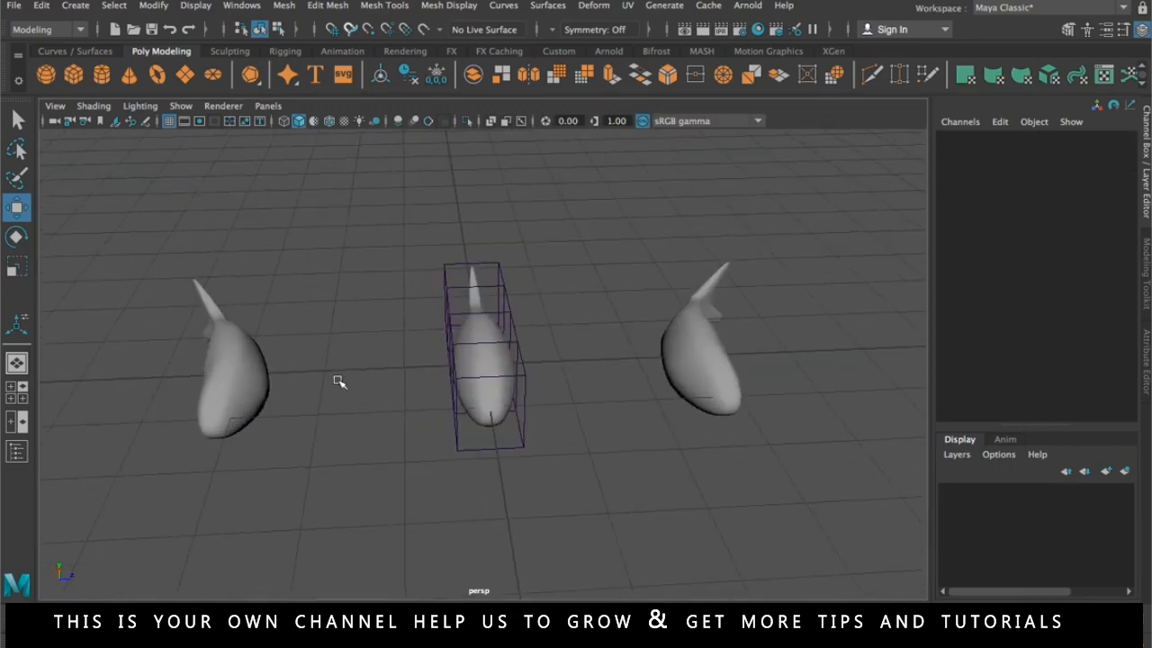
pyautogui.click(237, 385)
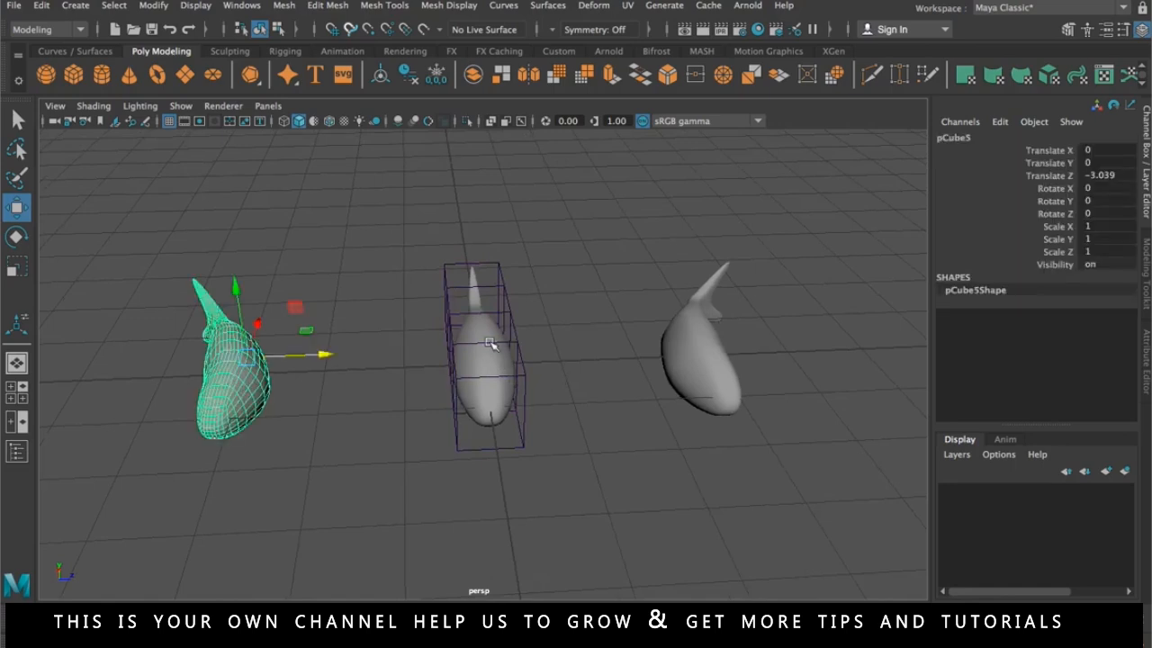
pyautogui.click(691, 352)
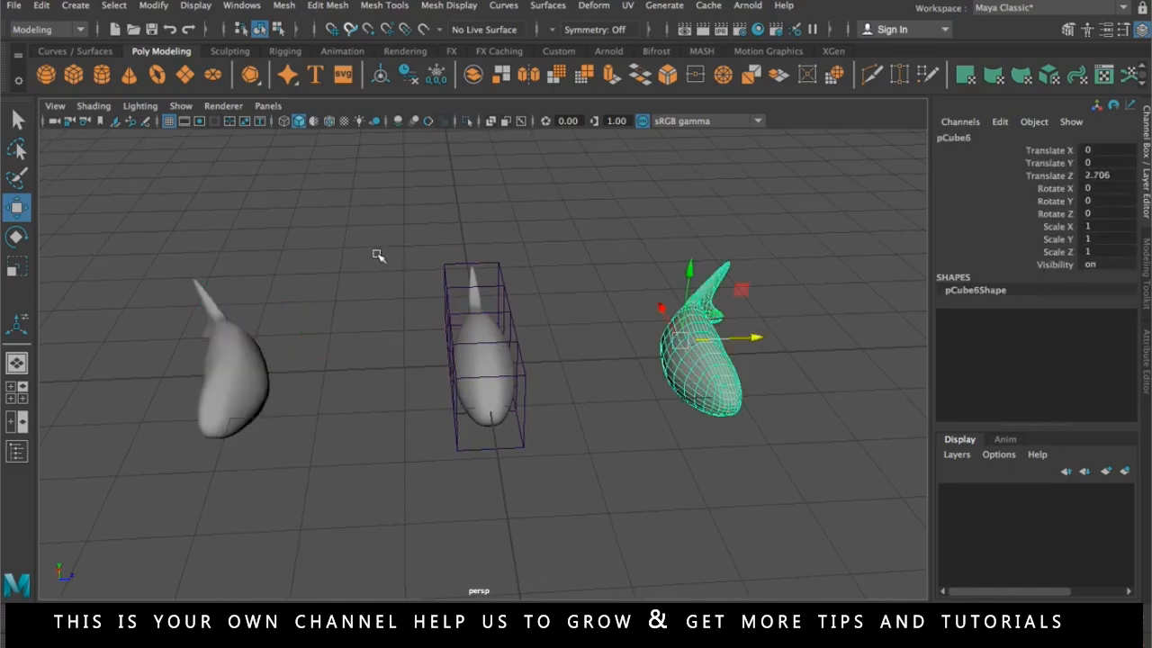
pyautogui.click(16, 7)
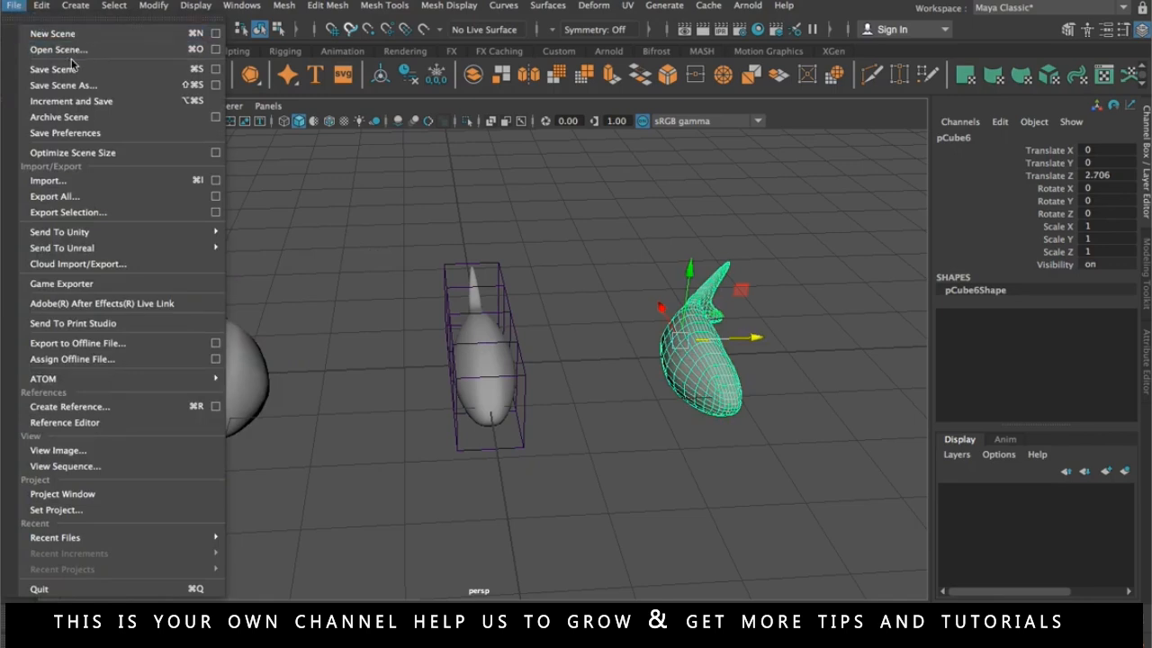
pyautogui.click(115, 81)
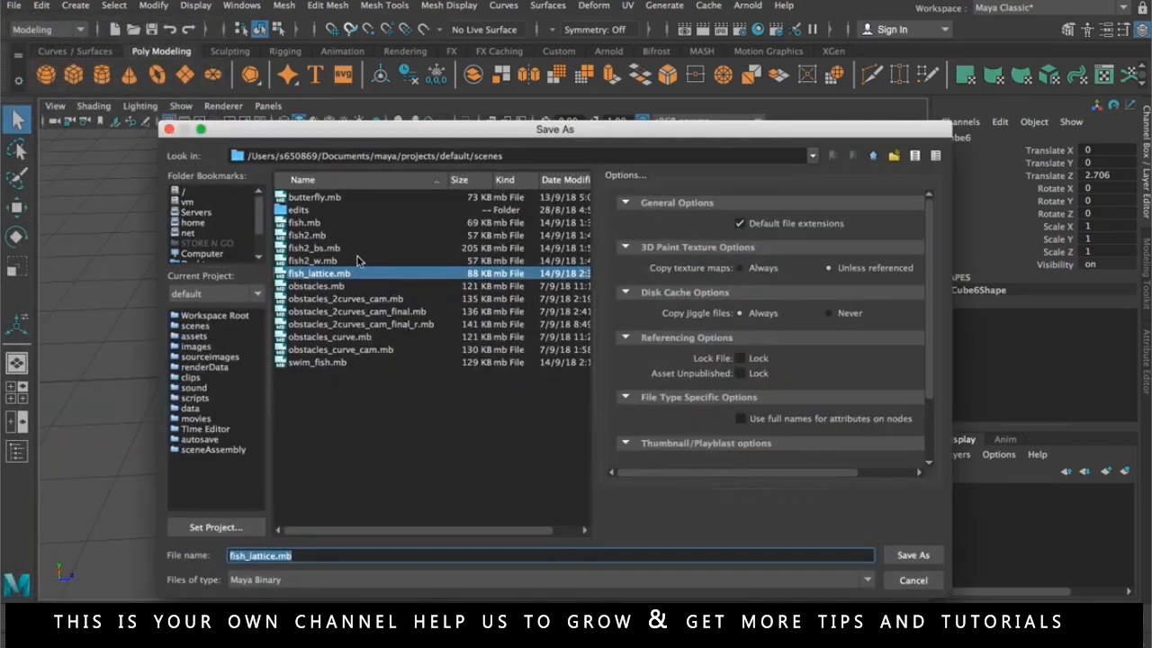
pyautogui.click(275, 555)
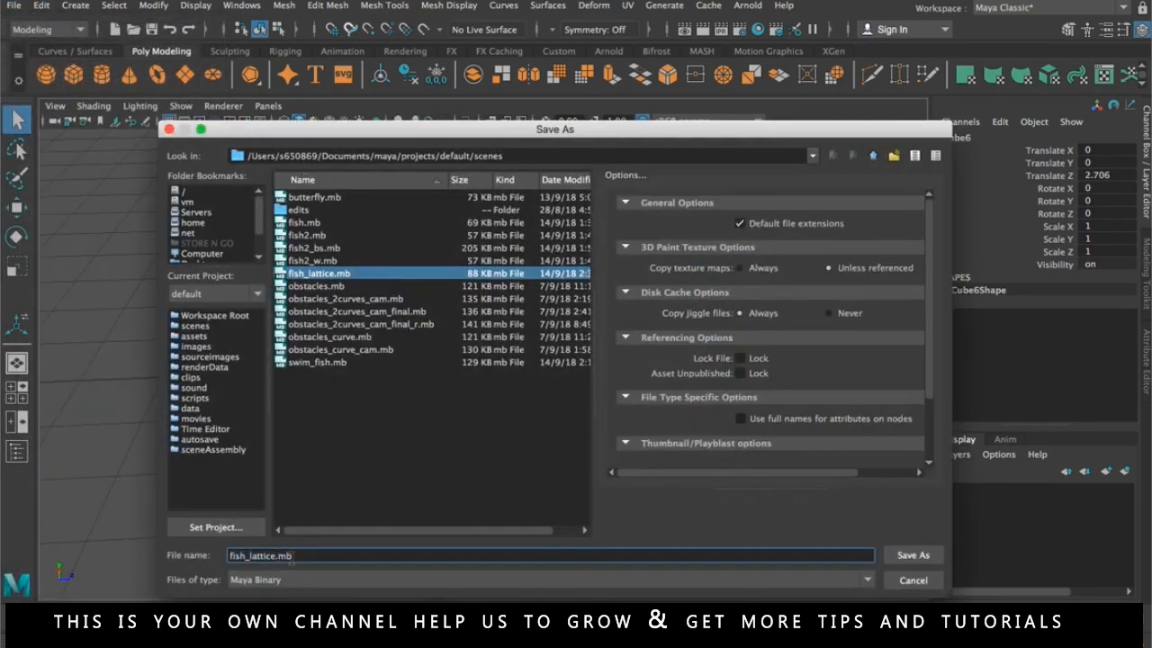
pyautogui.write('3')
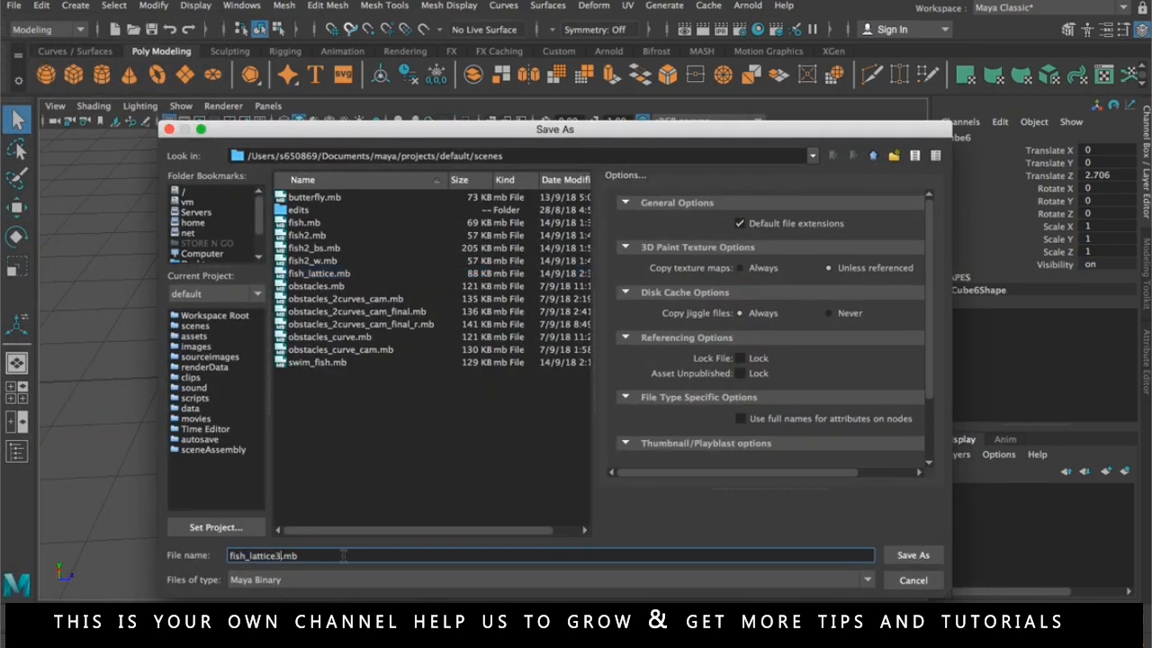
pyautogui.press('Return')
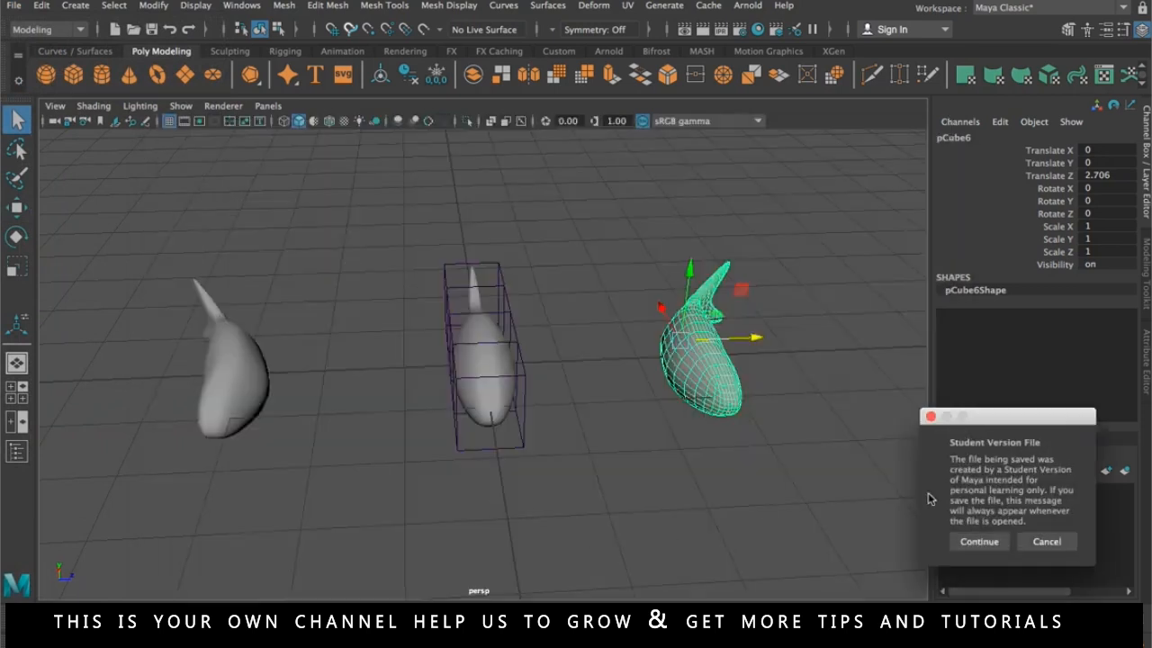
pyautogui.click(978, 541)
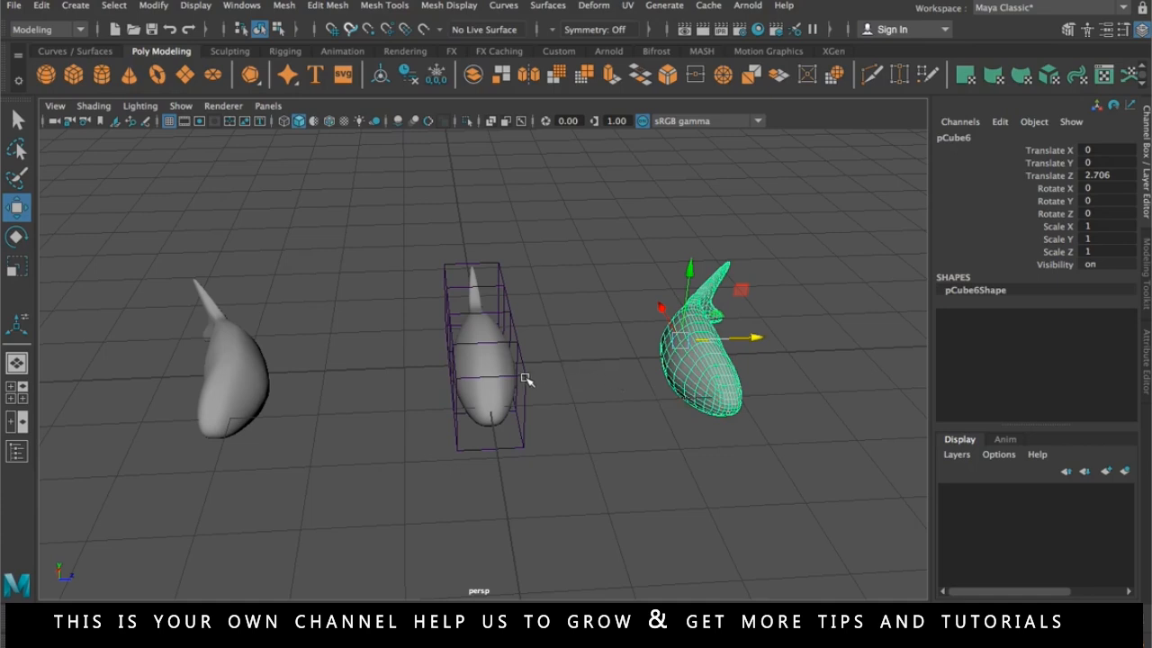
# - Delete the lattice around the straight middle fish
pyautogui.click(493, 359)
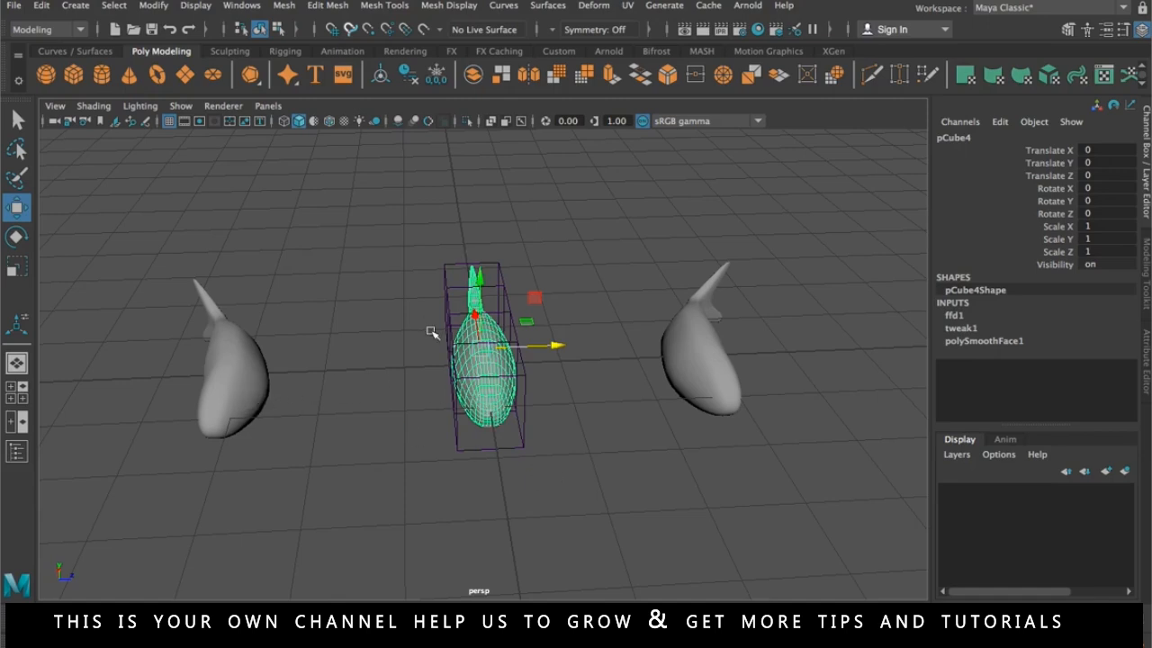
pyautogui.keyDown('alt'); pyautogui.moveTo(515, 402); pyautogui.dragTo(560, 432); pyautogui.keyUp('alt')
pyautogui.click(505, 455)
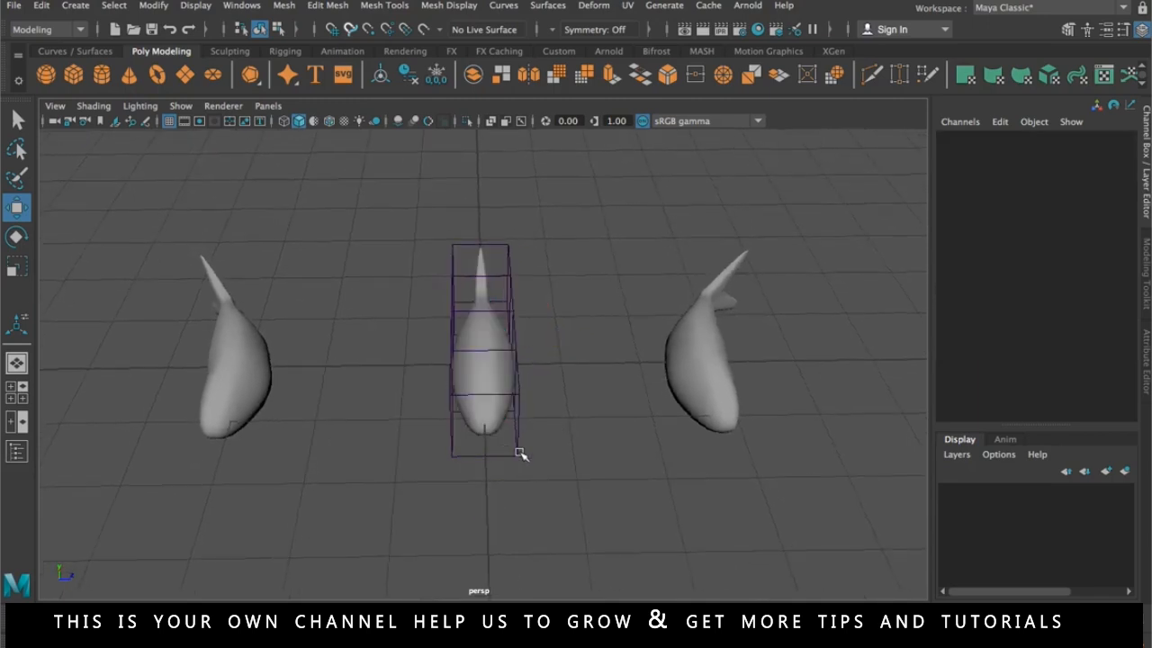
pyautogui.click(515, 454)
pyautogui.press('Delete')
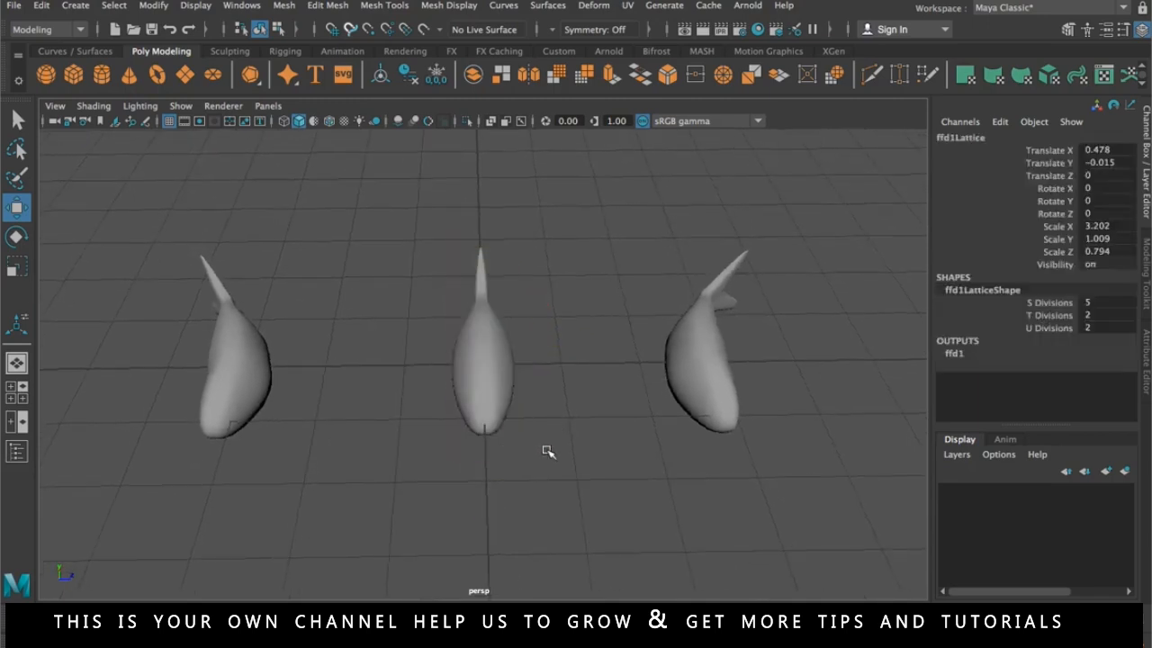
# - Create a blend shape on the straight middle fish with the bent copy at Translate Z -3.039 as its target
pyautogui.keyDown('alt'); pyautogui.moveTo(576, 440); pyautogui.dragTo(586, 429); pyautogui.keyUp('alt')
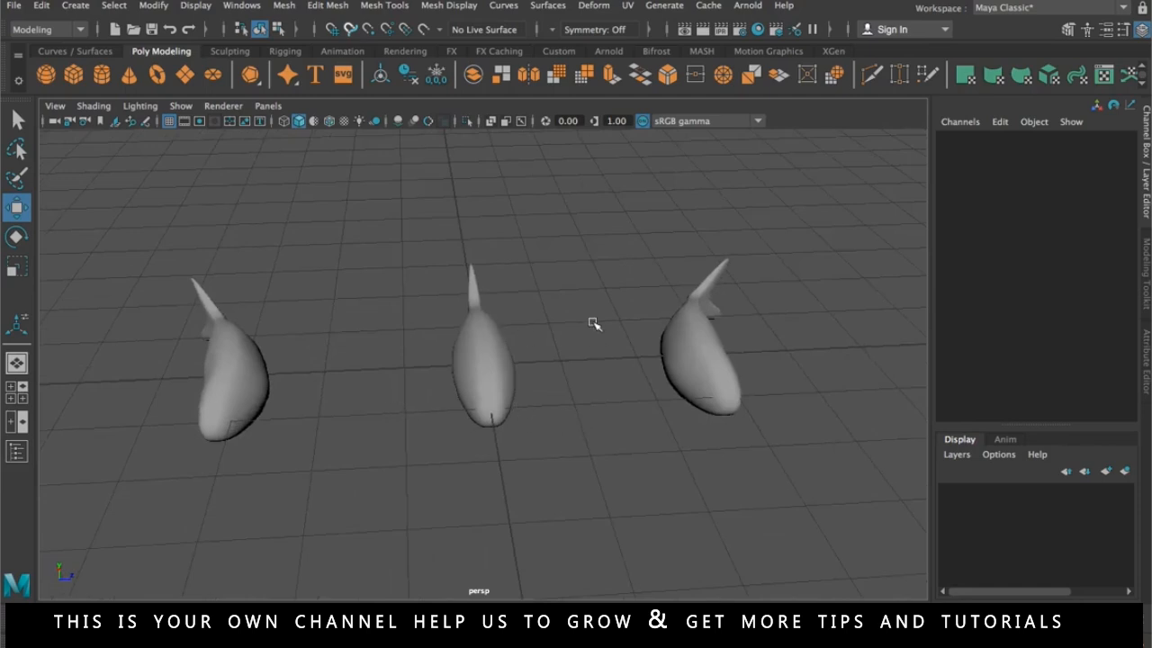
pyautogui.click(591, 6)
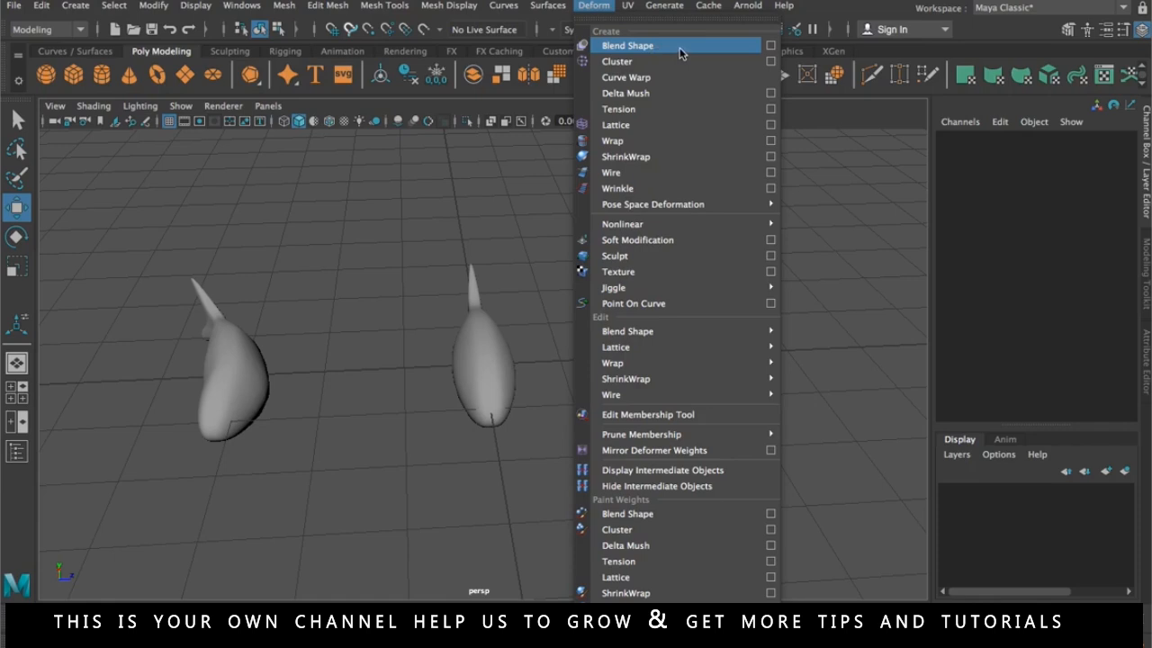
pyautogui.click(391, 249)
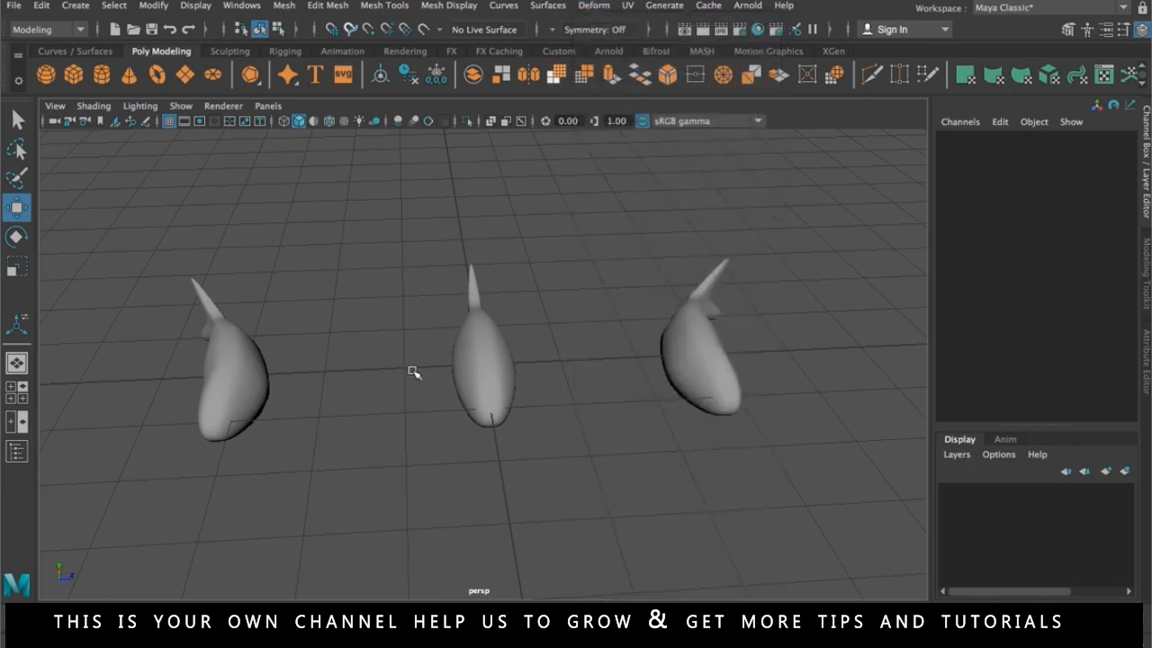
pyautogui.click(232, 360)
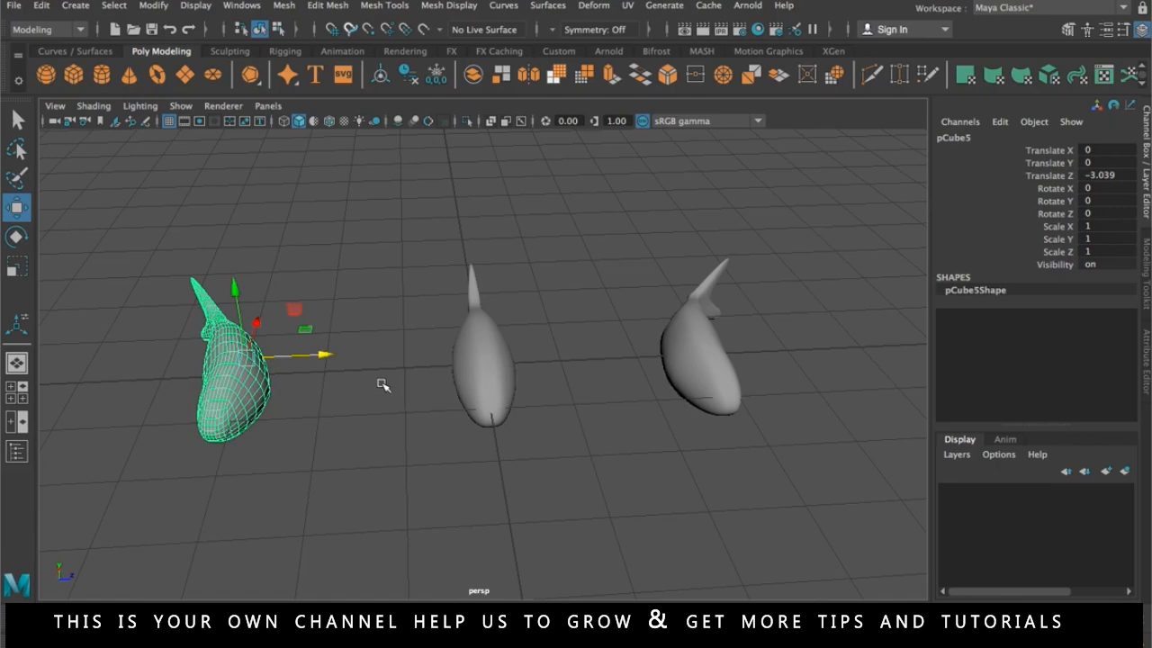
pyautogui.keyDown('shift'); pyautogui.click(466, 353); pyautogui.keyUp('shift')
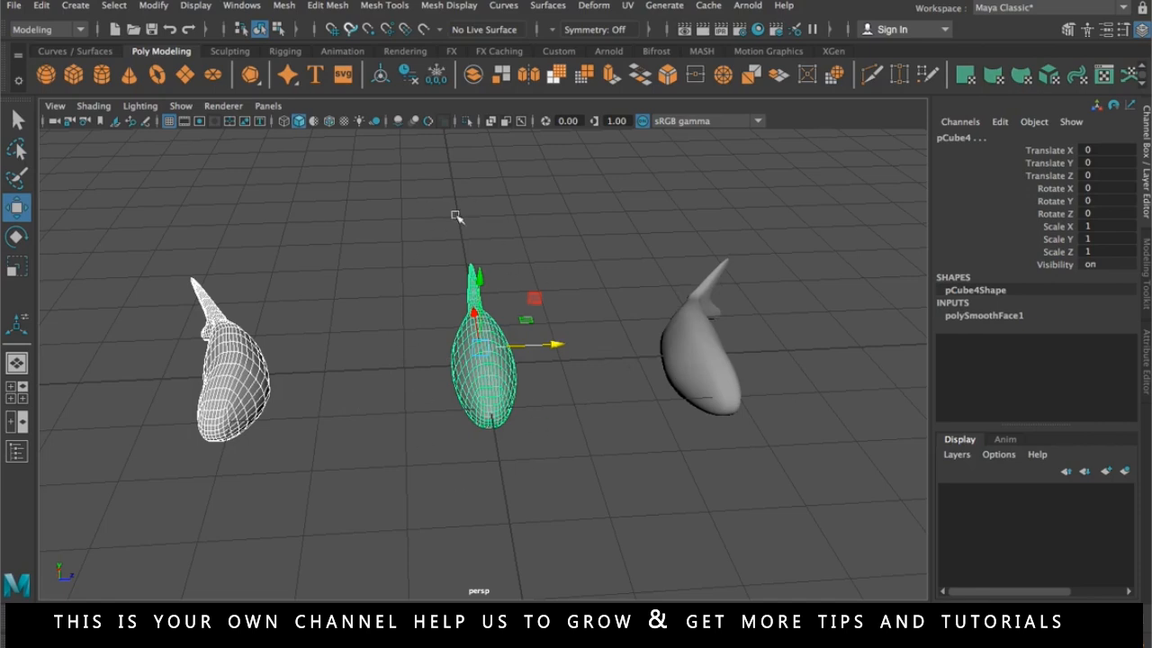
pyautogui.click(596, 5)
pyautogui.click(638, 46)
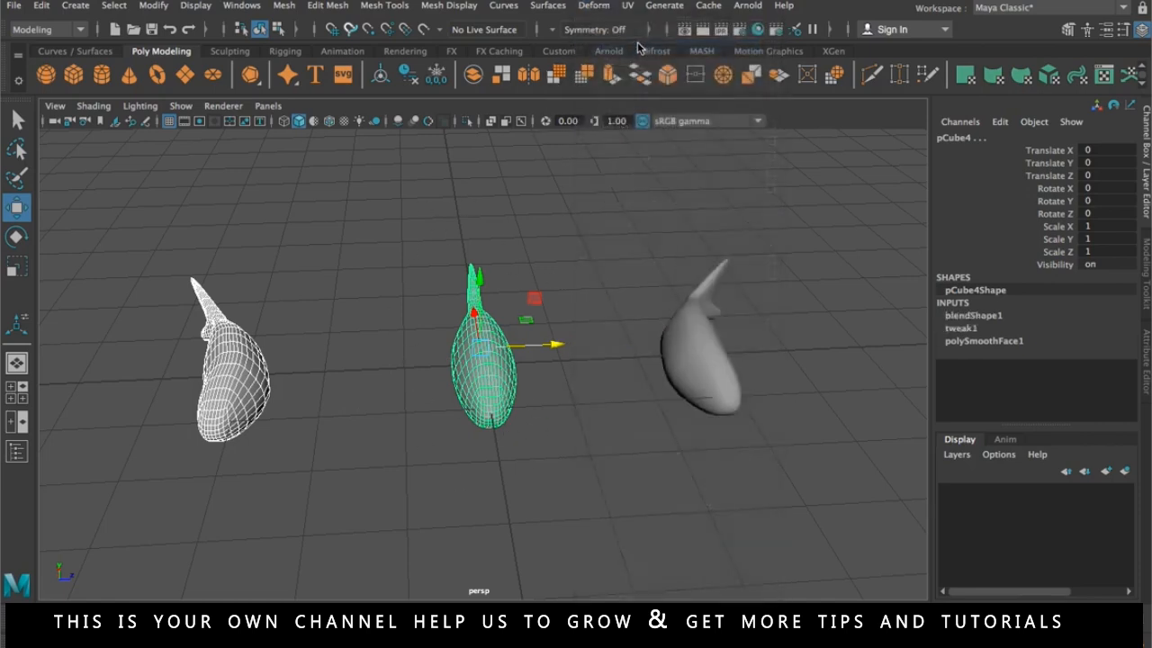
# - Open the Shape Editor and place its window clear of the target and middle fish
pyautogui.click(233, 8)
pyautogui.moveTo(319, 96)
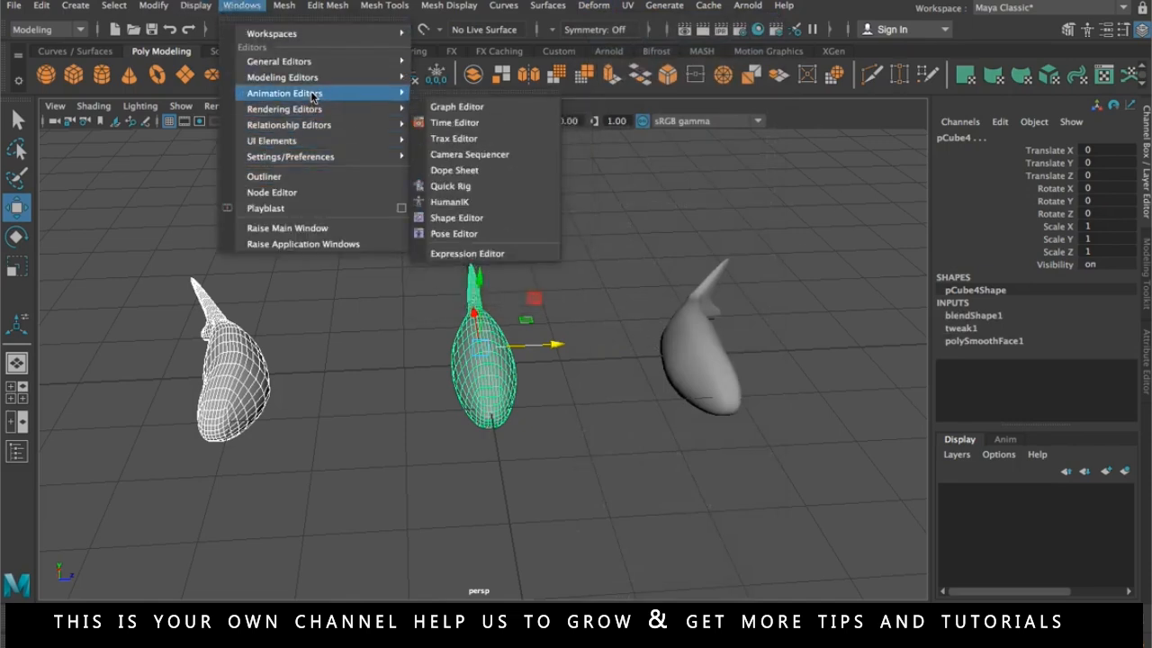
pyautogui.click(513, 224)
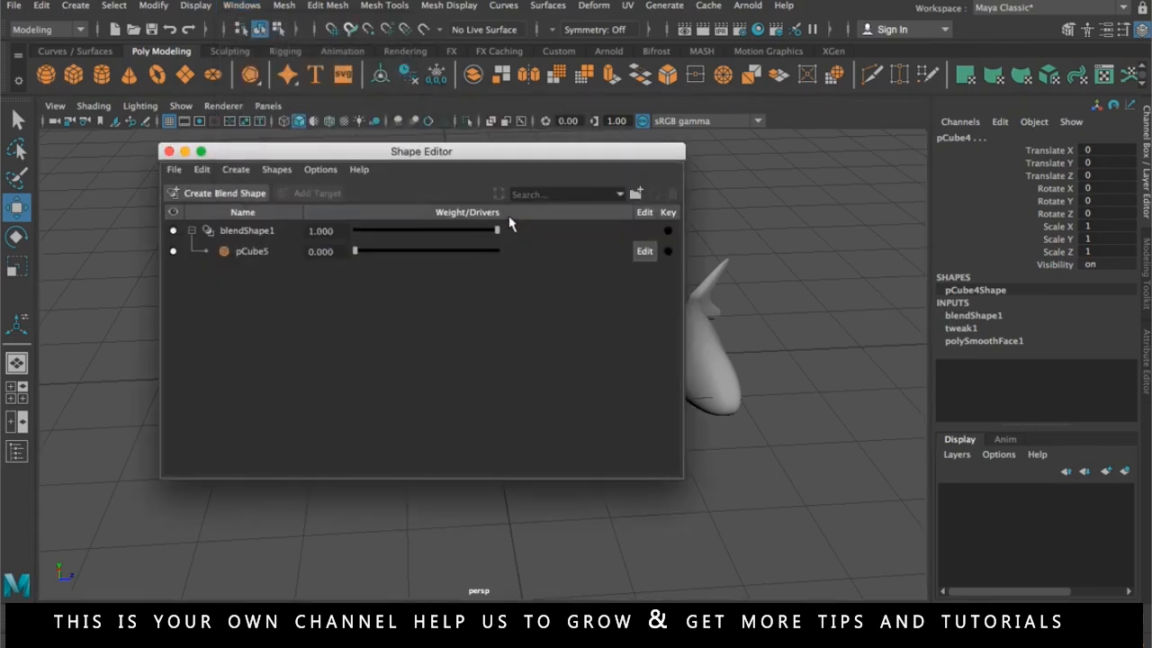
pyautogui.moveTo(442, 160); pyautogui.dragTo(711, 134)
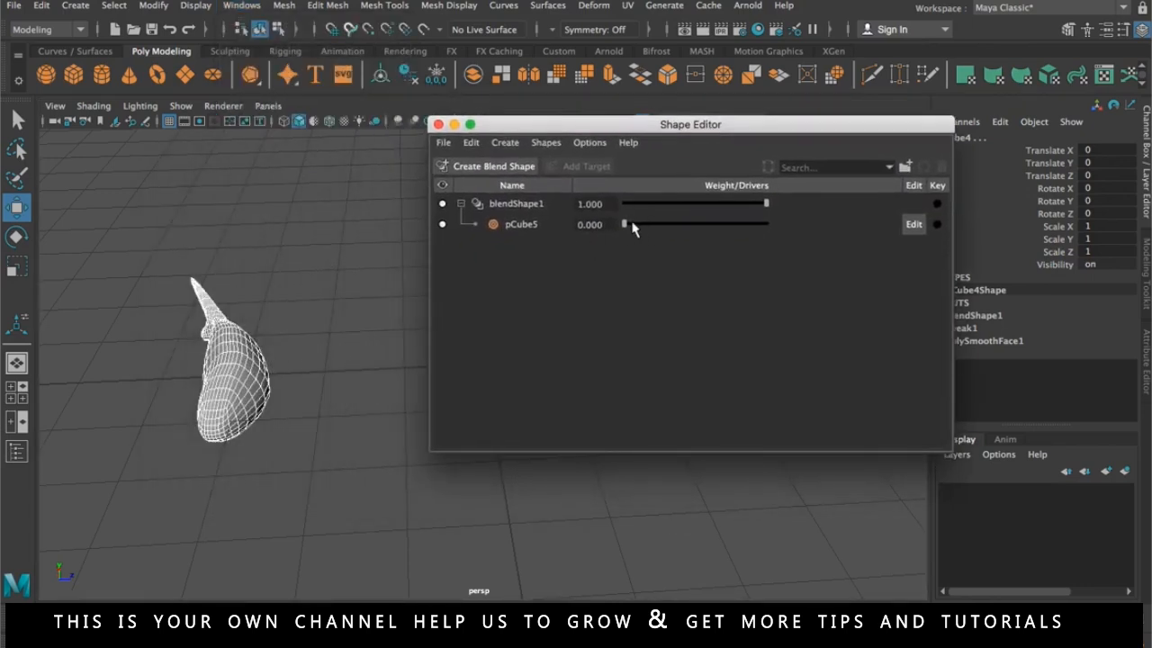
pyautogui.moveTo(598, 131); pyautogui.dragTo(808, 142)
pyautogui.moveTo(638, 317); pyautogui.dragTo(743, 322)
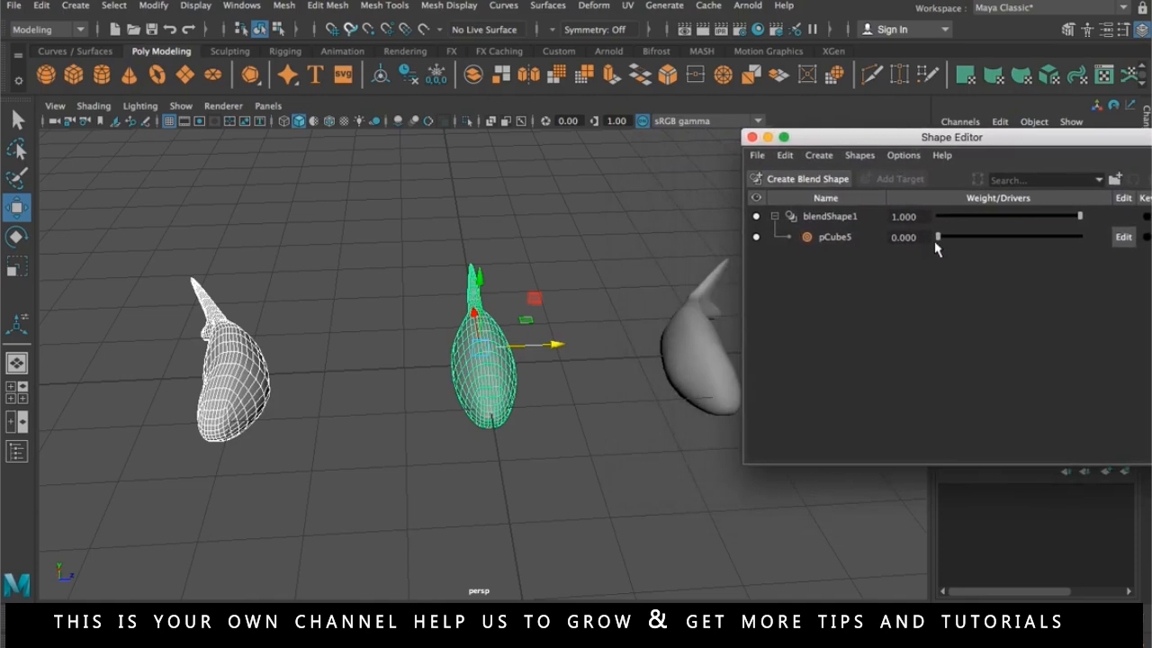